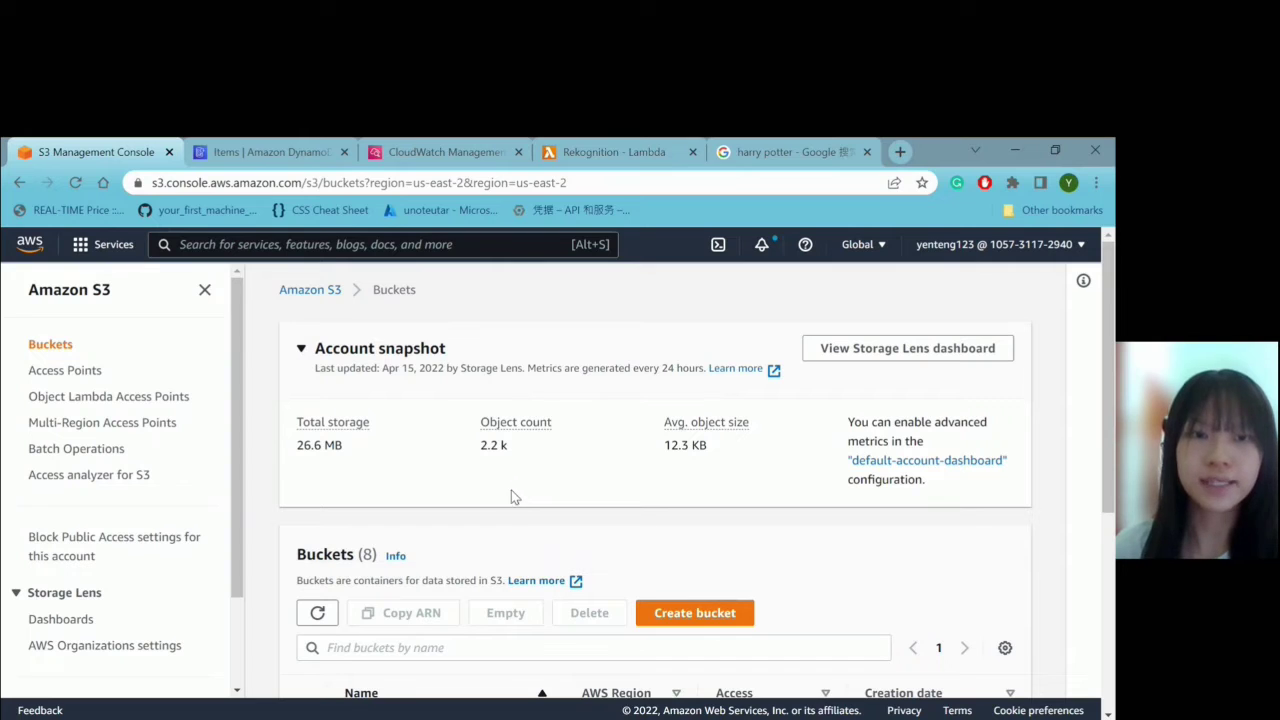
- Upload harry1.jpg from Downloads into the whitelistbuck bucket, bringing it to 9 objects
scroll(575, 581, down, 8)
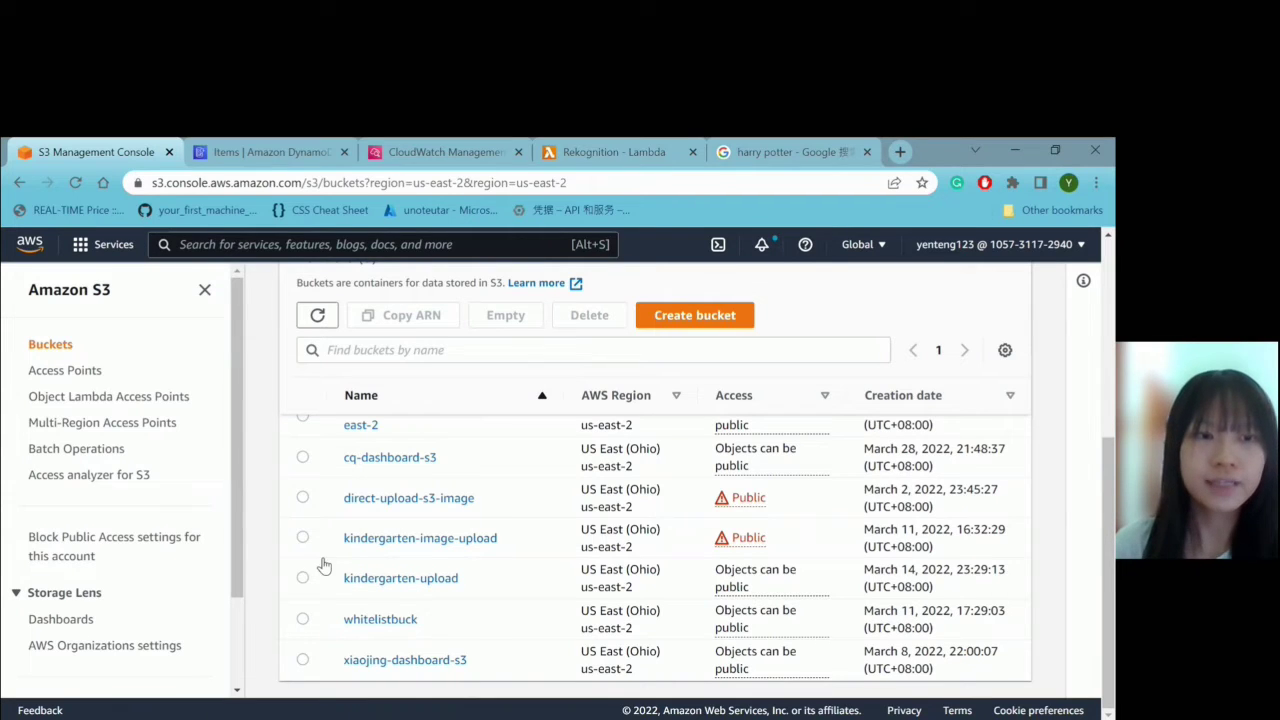
click(381, 620)
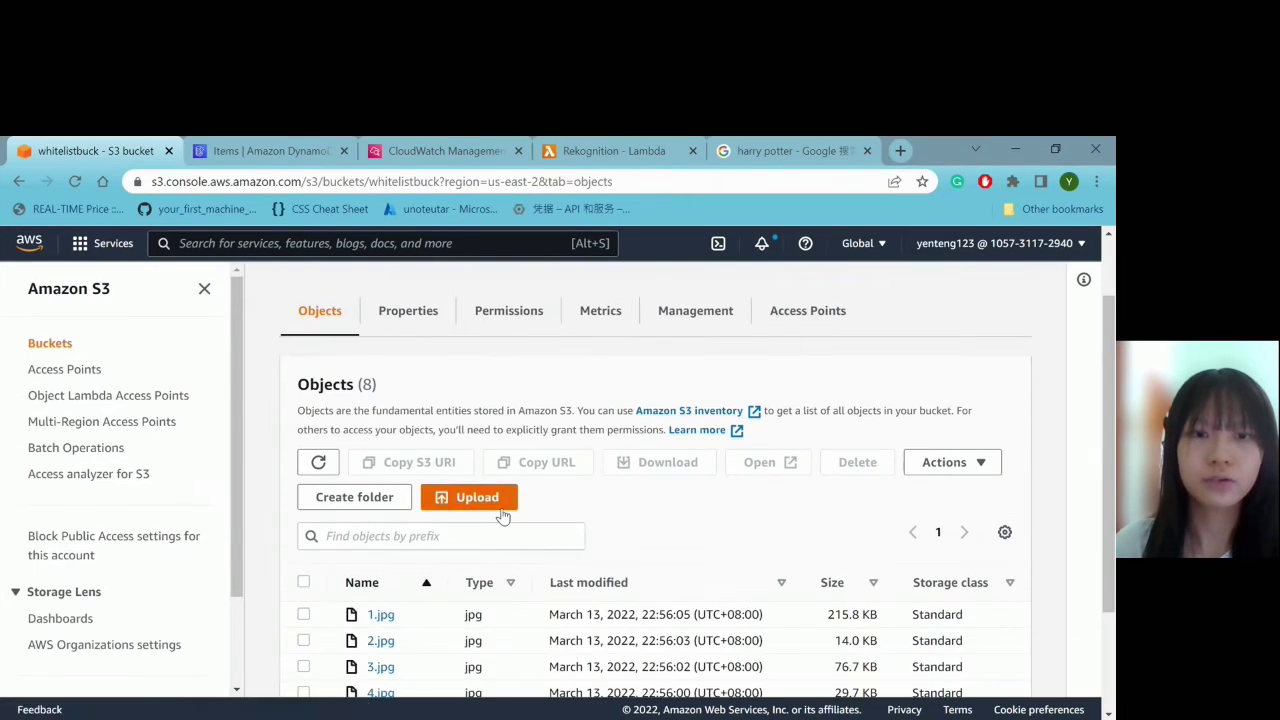
click(495, 503)
click(625, 512)
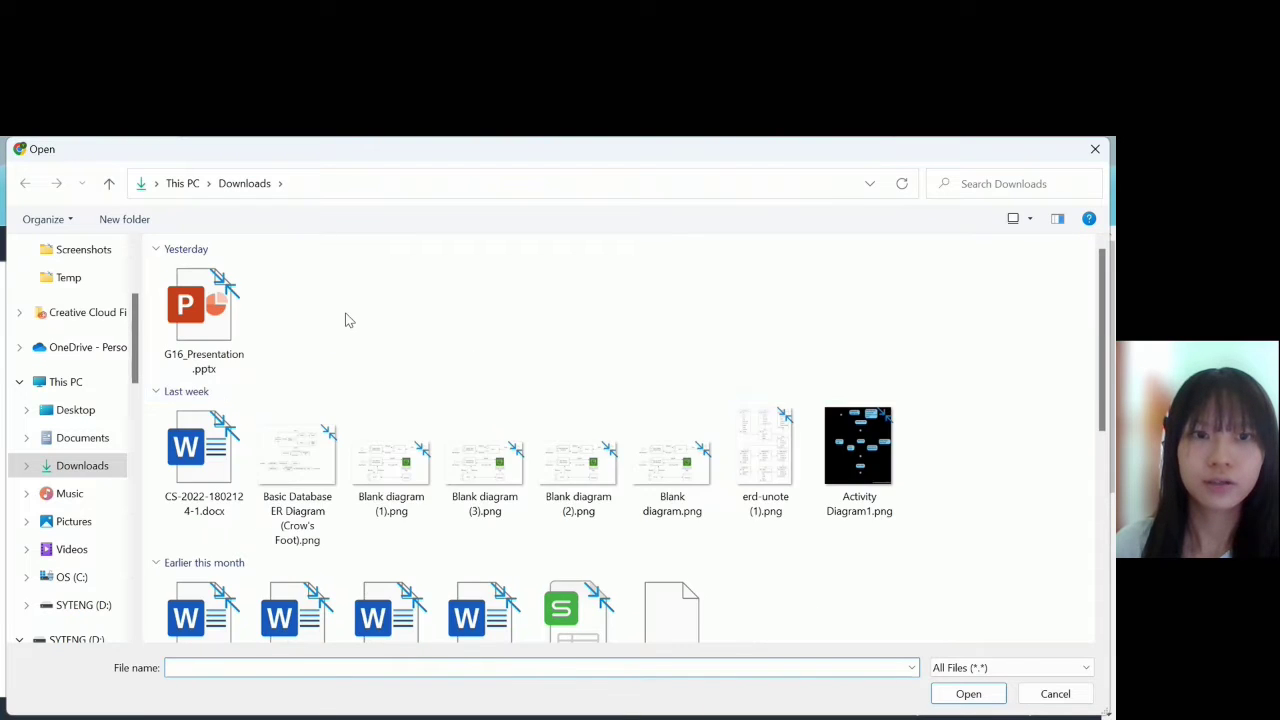
click(578, 303)
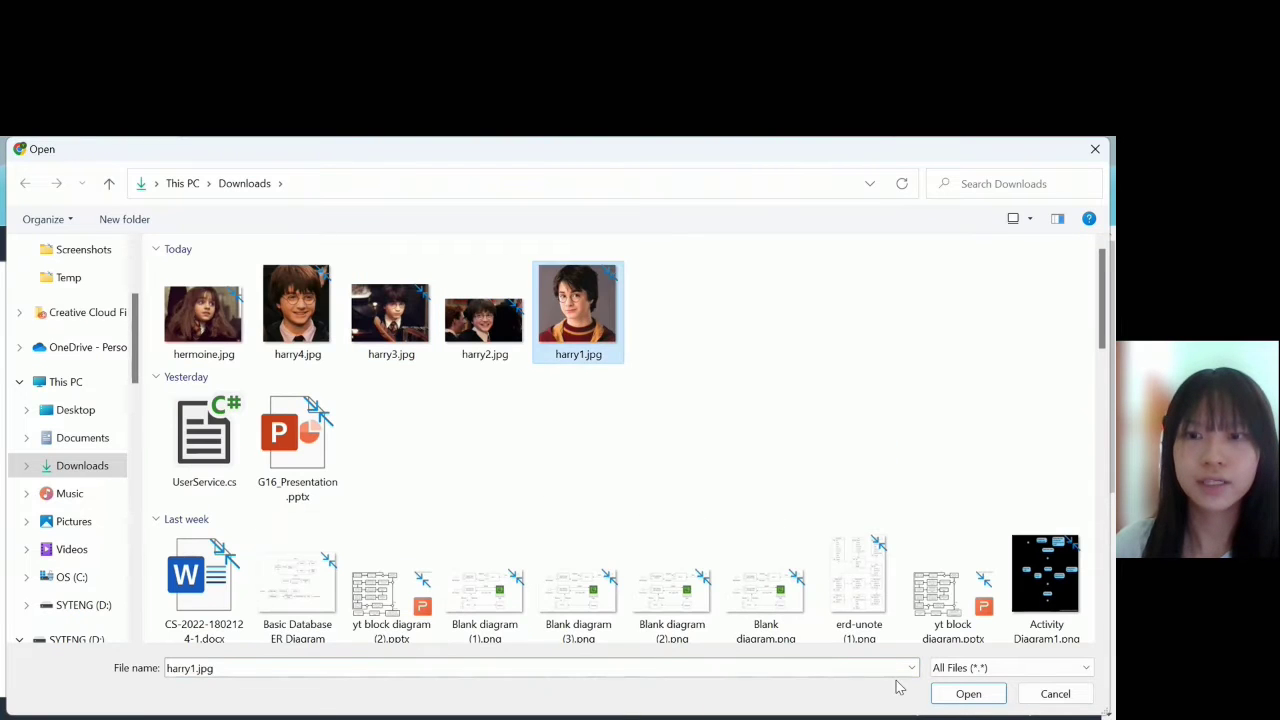
click(945, 692)
scroll(549, 437, down, 3)
scroll(613, 374, up, 2)
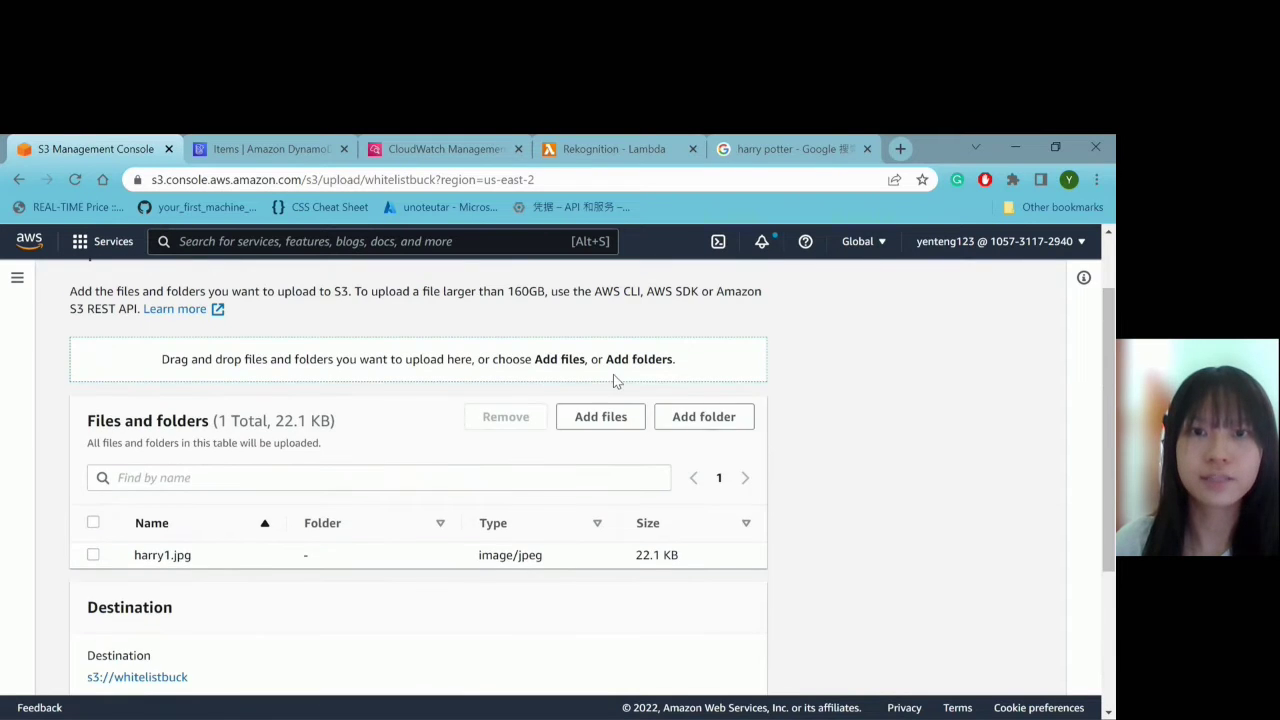
scroll(628, 417, down, 3)
click(711, 665)
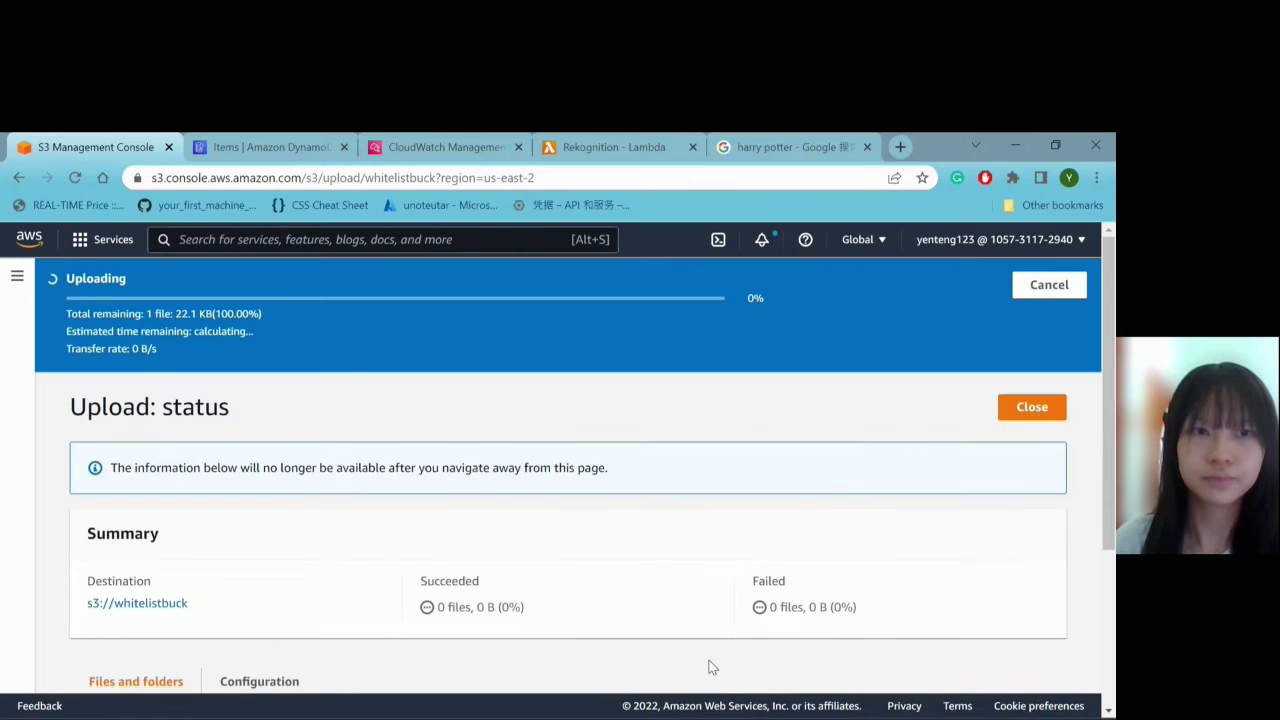
click(1031, 354)
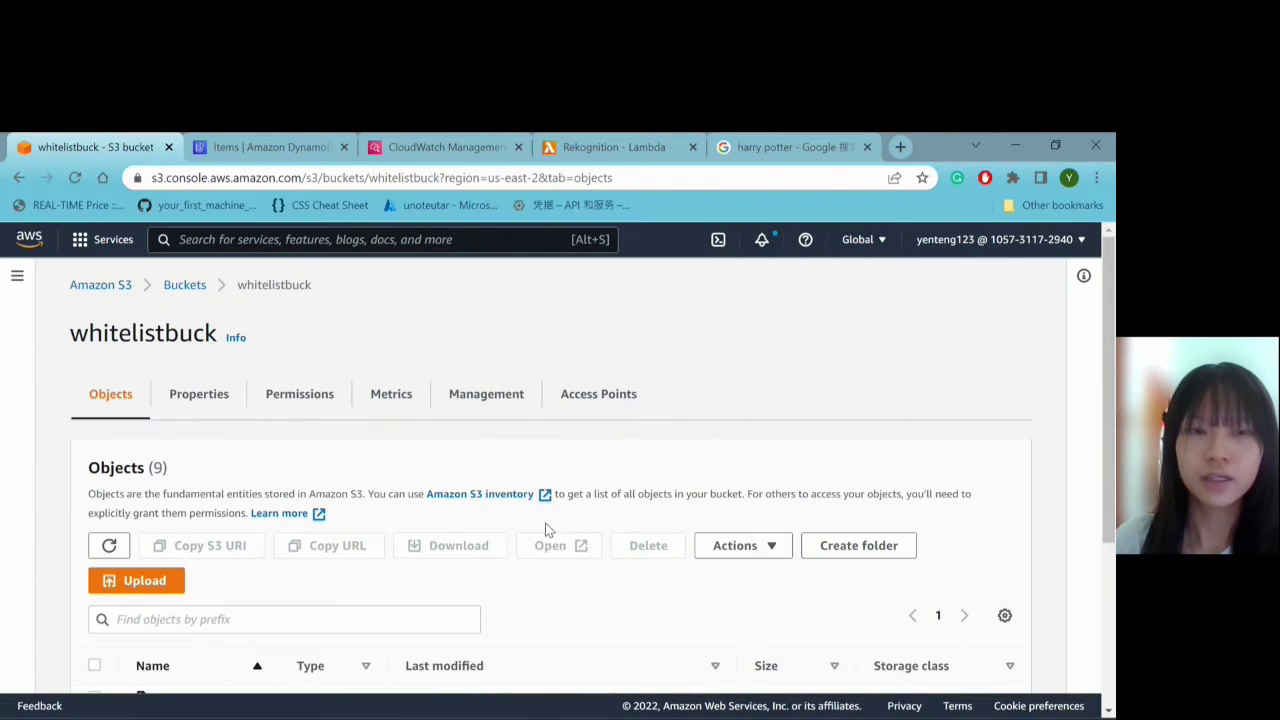
scroll(283, 603, down, 2)
- Upload harry2.jpg from Downloads into the kindergarten-upload bucket
scroll(220, 360, up, 2)
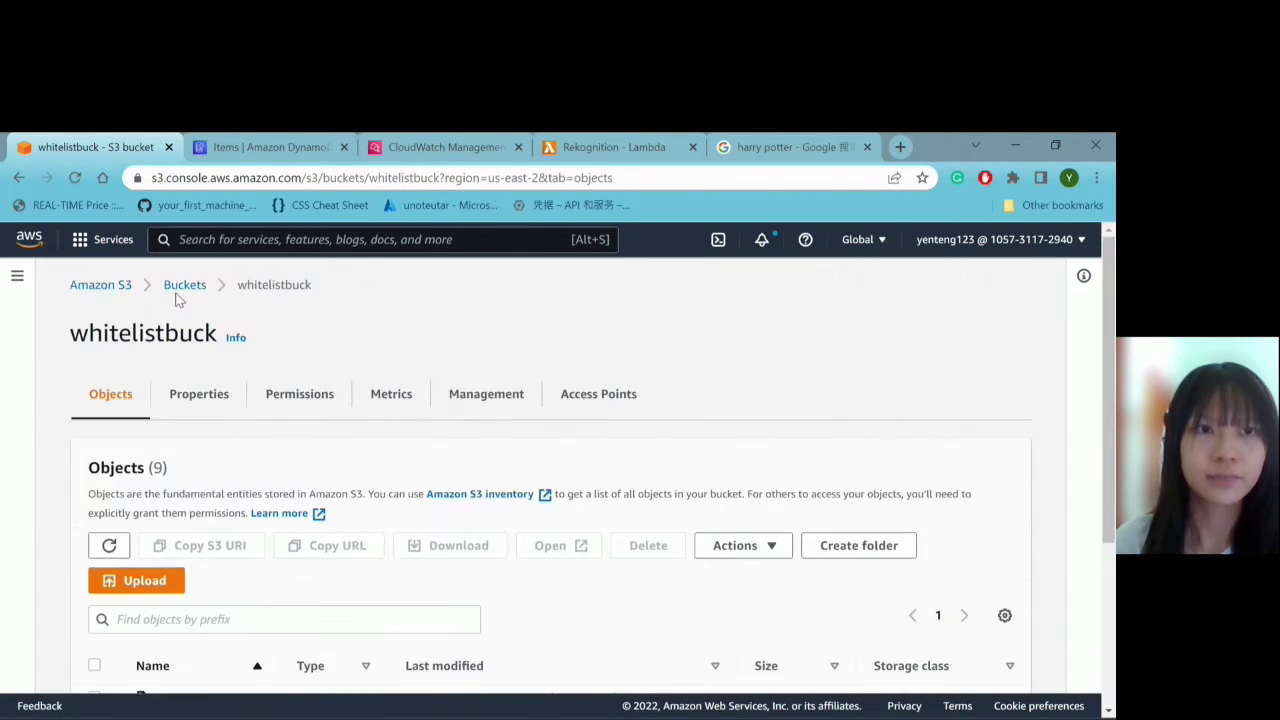
click(178, 290)
scroll(420, 617, down, 3)
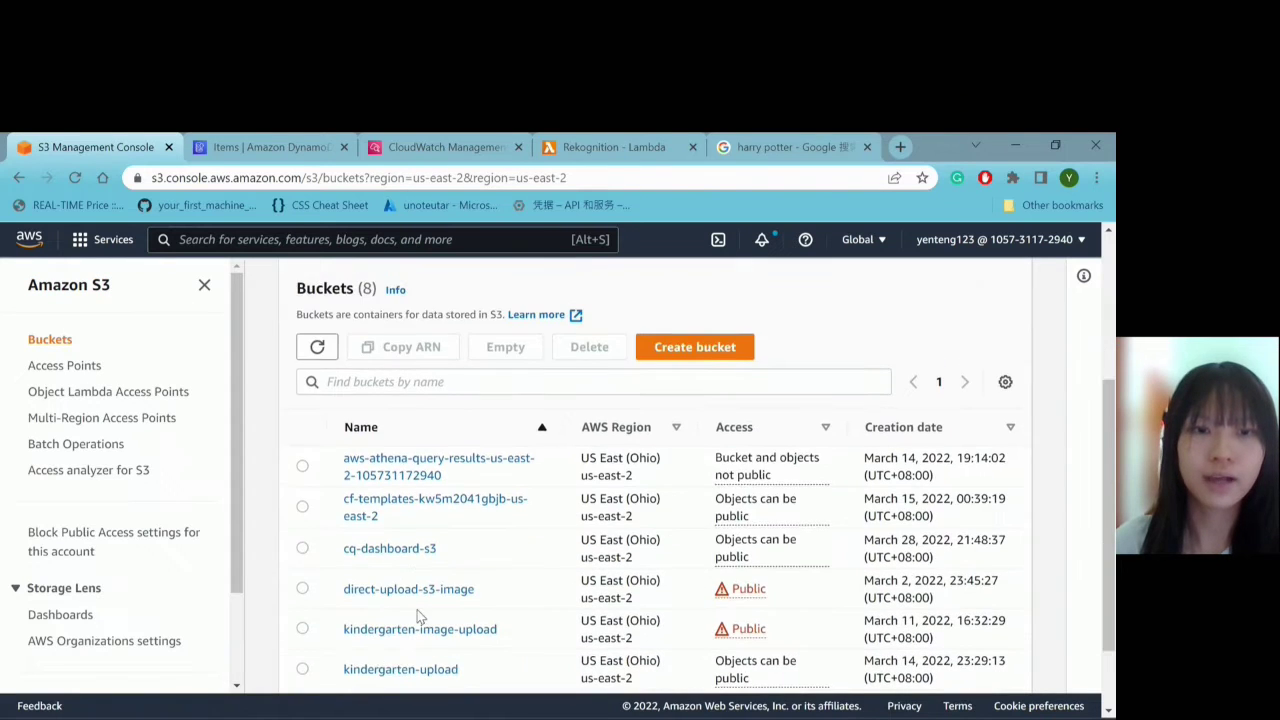
scroll(419, 617, down, 2)
click(390, 582)
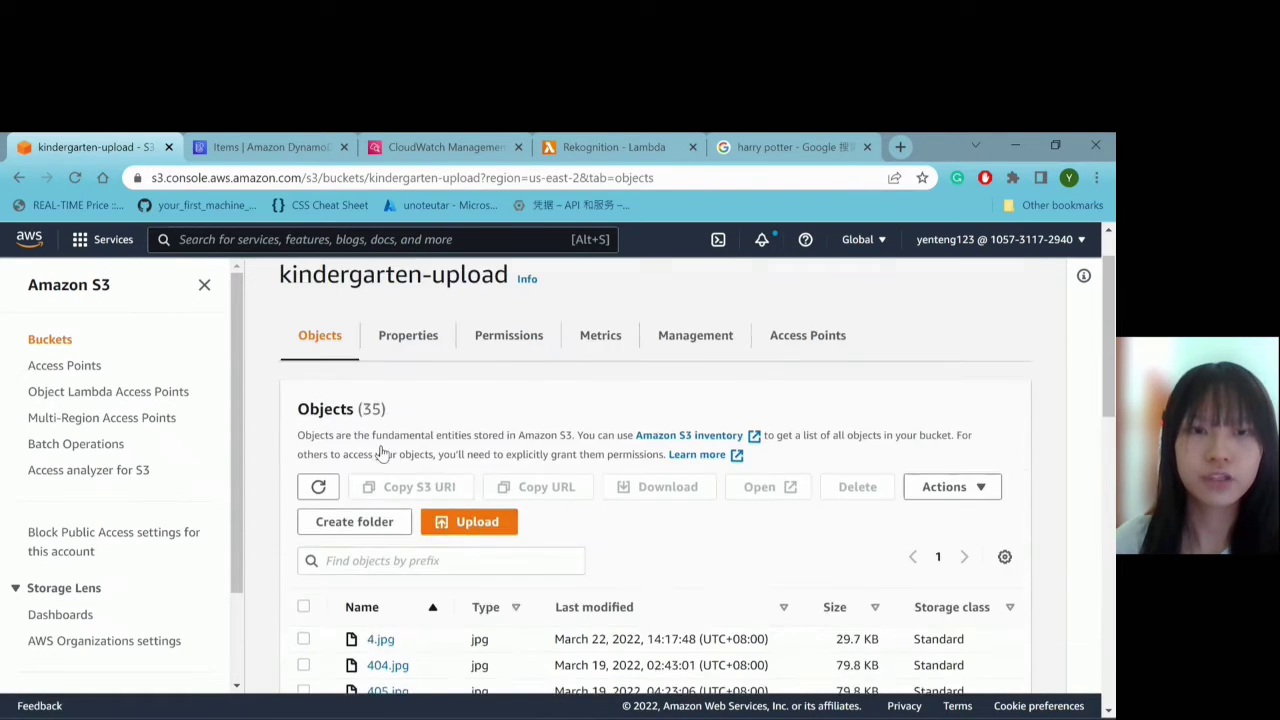
scroll(420, 450, down, 2)
click(474, 366)
scroll(515, 420, down, 1)
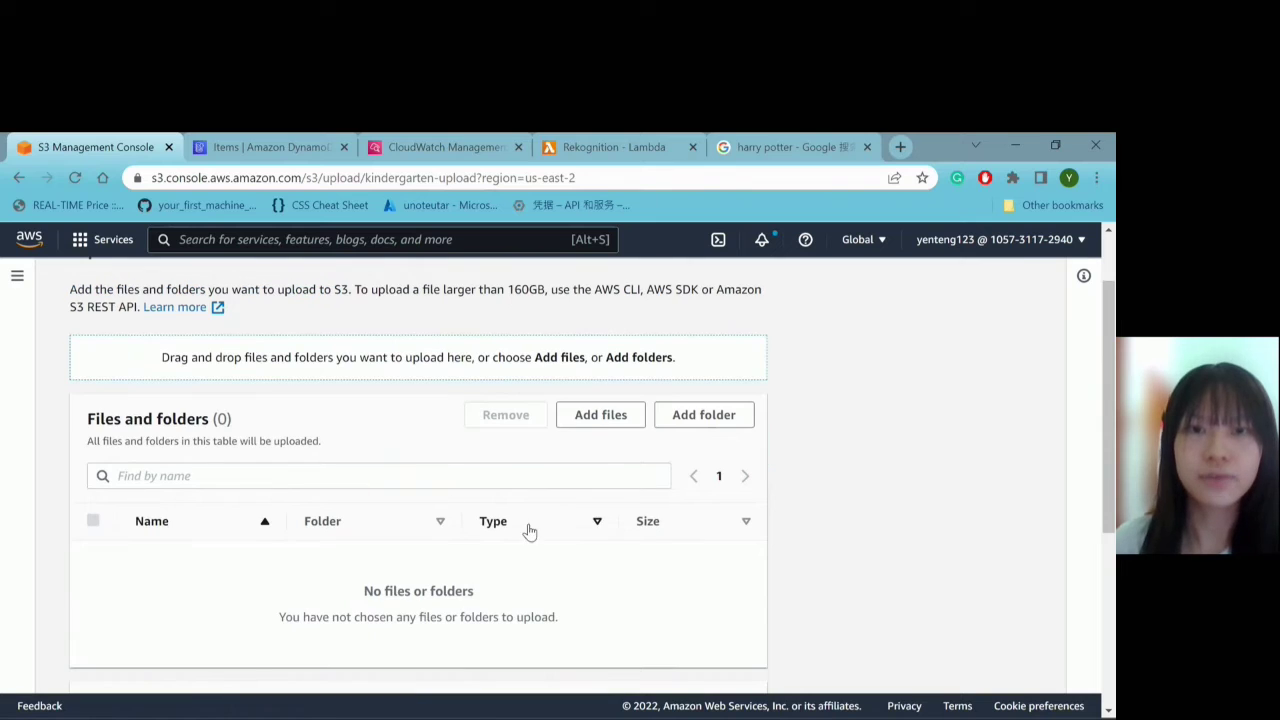
click(601, 414)
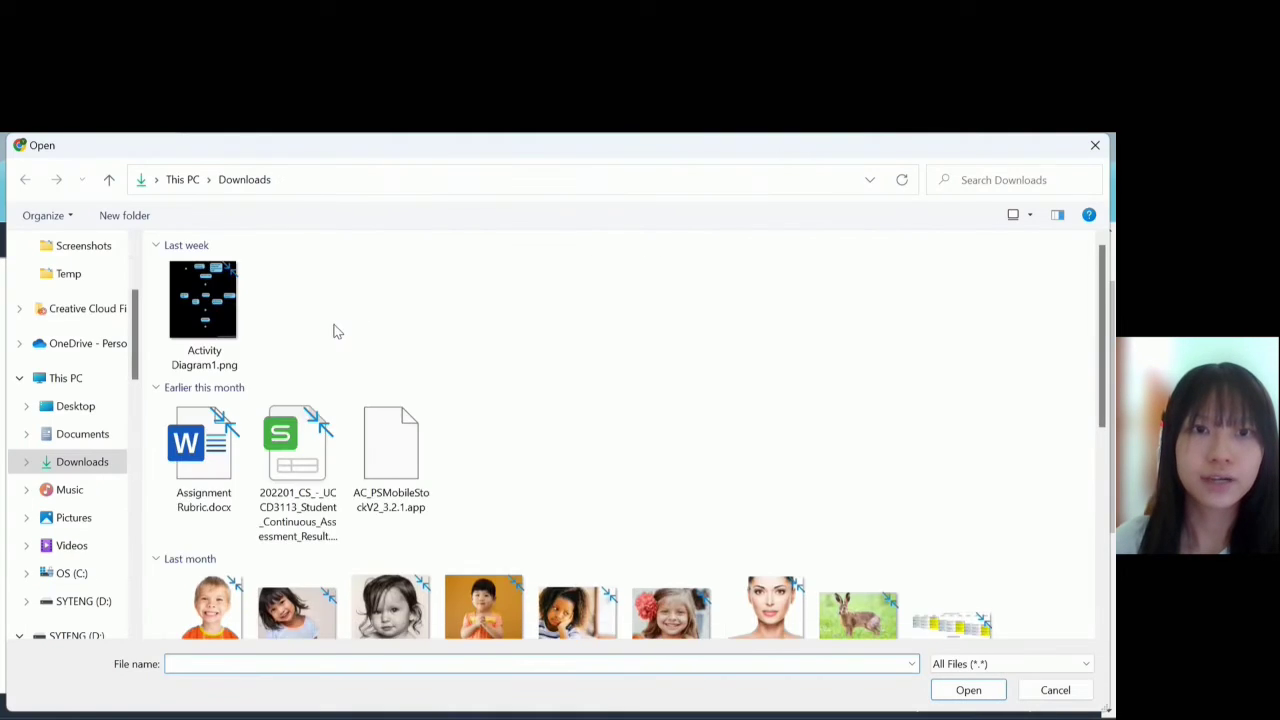
click(492, 345)
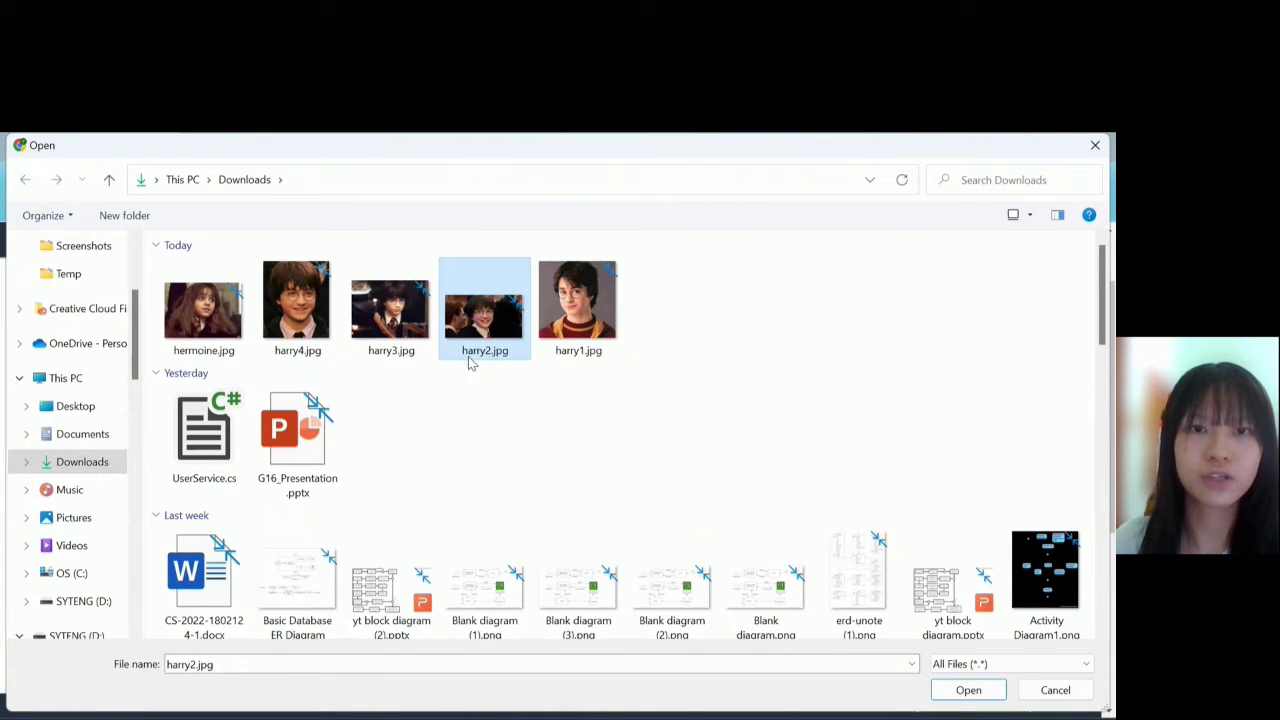
click(986, 690)
scroll(133, 492, down, 3)
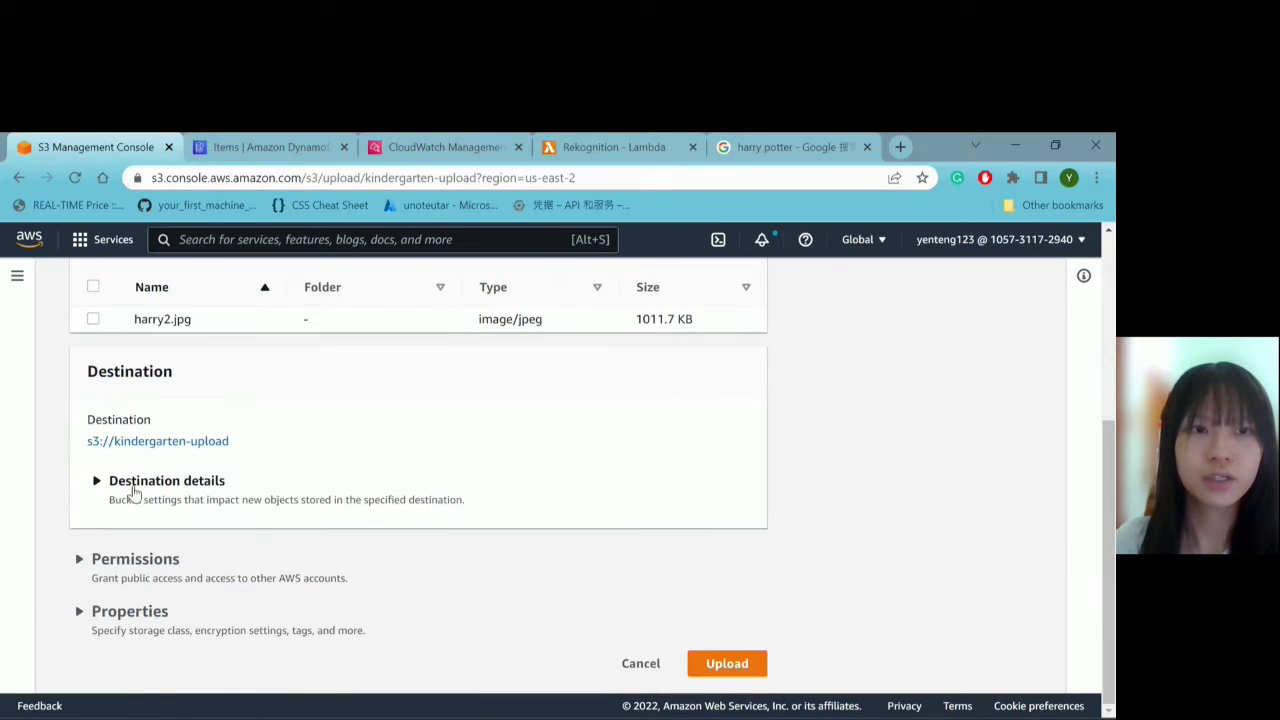
click(727, 664)
- Check the newest CloudWatch log stream, then refresh the KindergartenSystem items to show 19 rows
click(440, 147)
scroll(768, 457, up, 2)
scroll(723, 530, down, 2)
drag(646, 466, 898, 462)
click(650, 457)
click(297, 145)
click(482, 296)
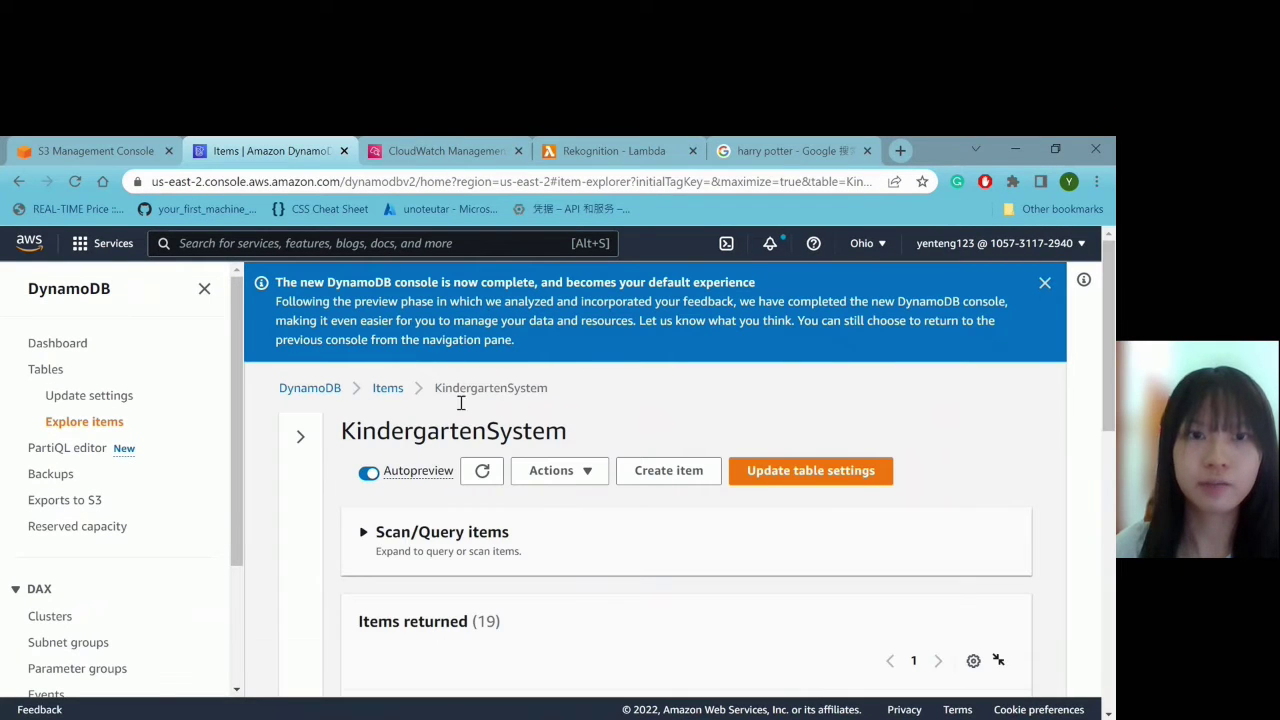
- Sort the face-match items by date ascending and point out the 99.54 similarity and children value 1
scroll(461, 402, down, 3)
click(669, 451)
click(669, 451)
click(669, 451)
drag(1008, 486, 980, 488)
click(1003, 486)
click(986, 486)
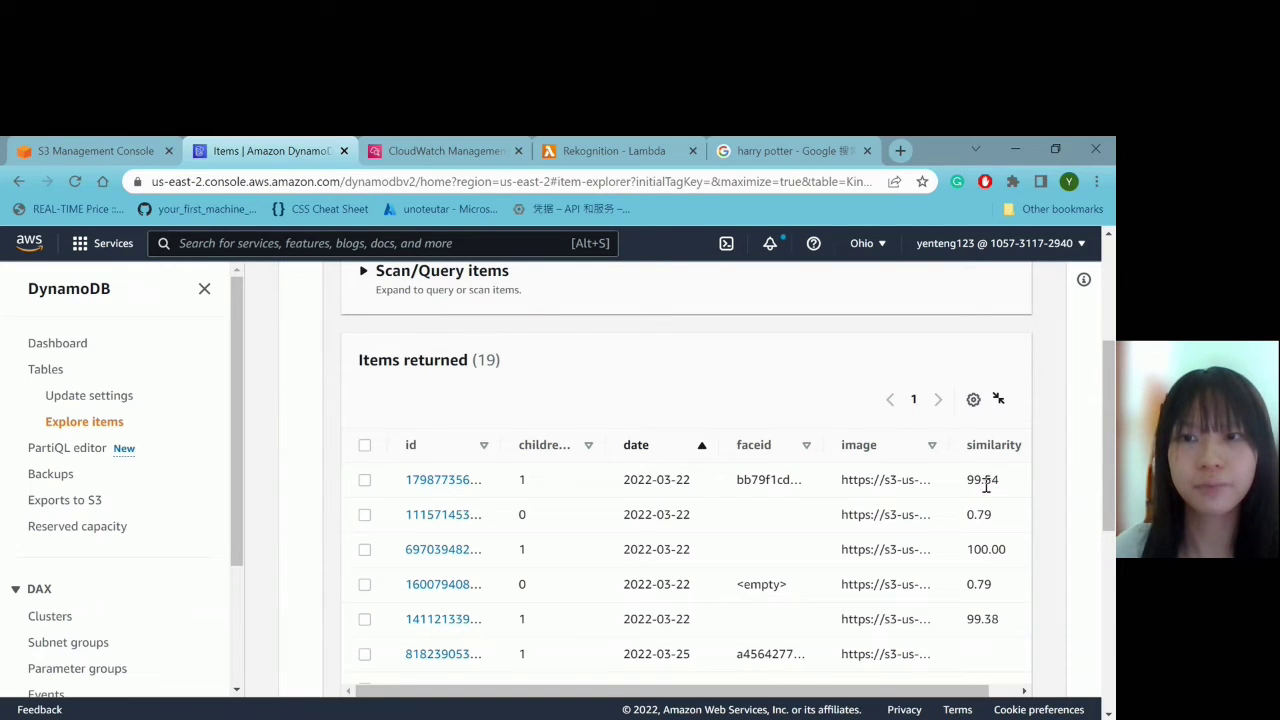
double_click(531, 485)
click(531, 485)
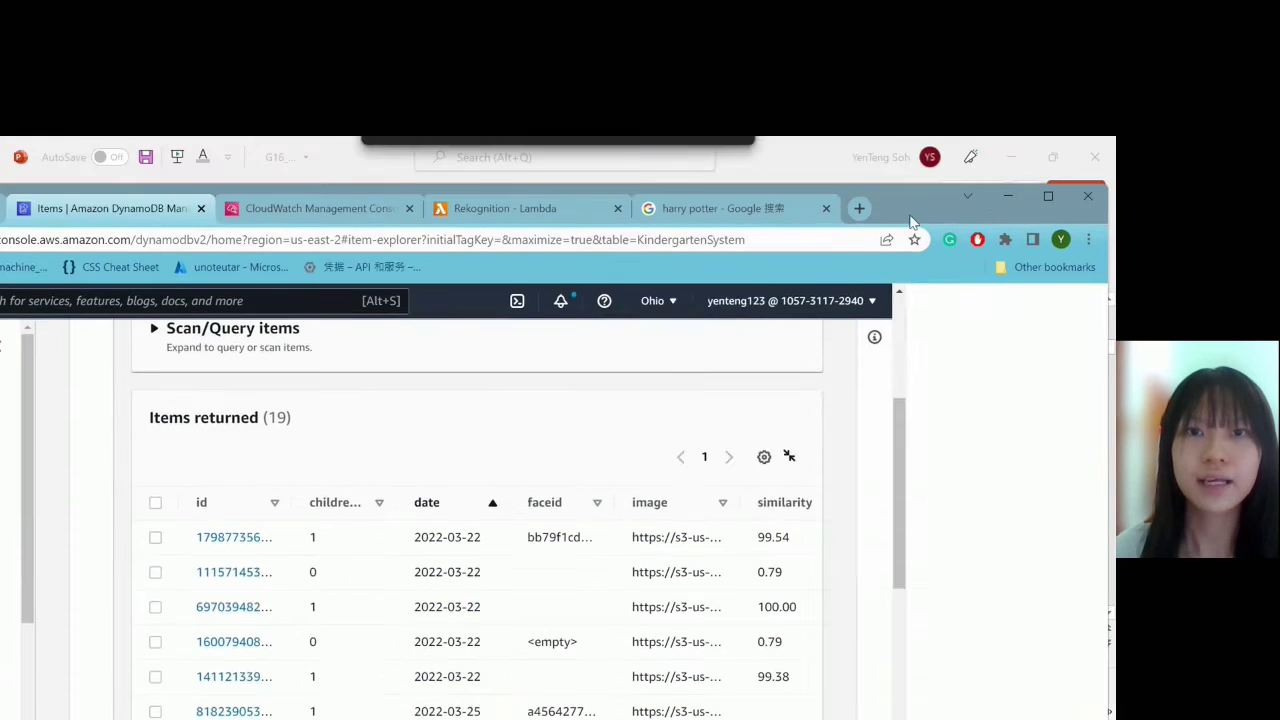
- Review the Lambda's similarity-above-80 check setting childDetected to 1 or 0, then reopen kindergarten-upload
click(614, 151)
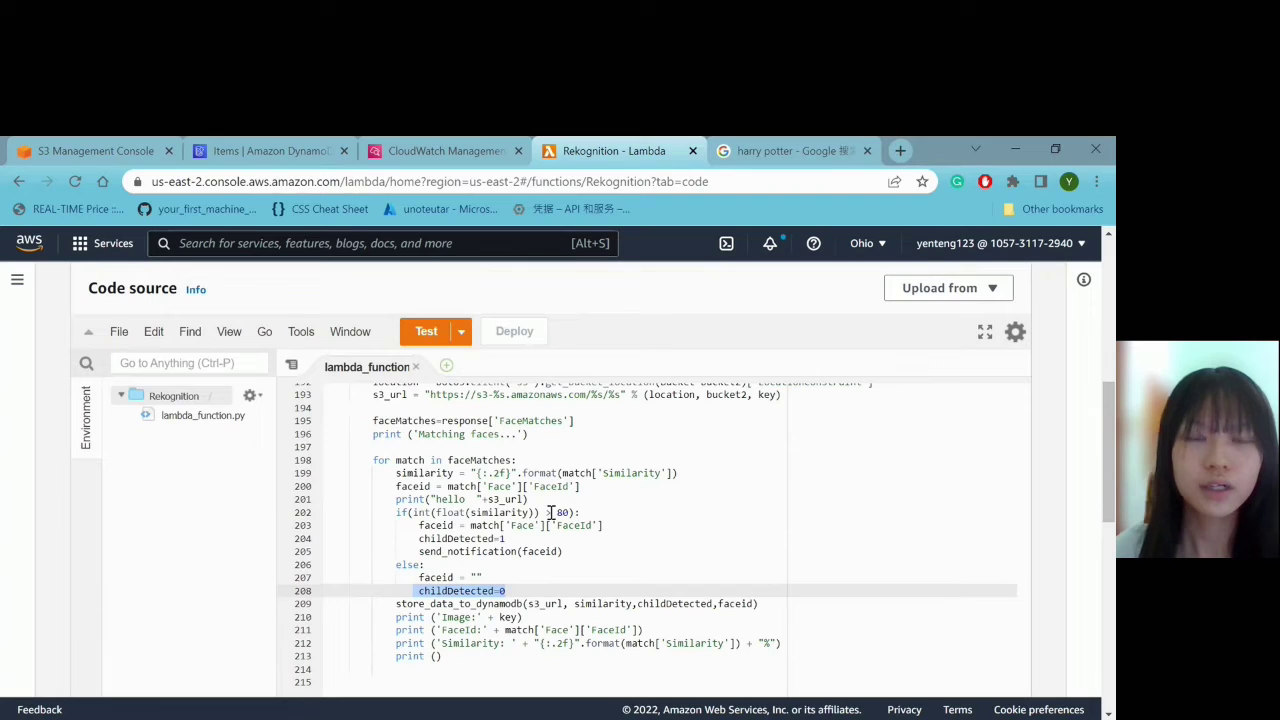
click(590, 512)
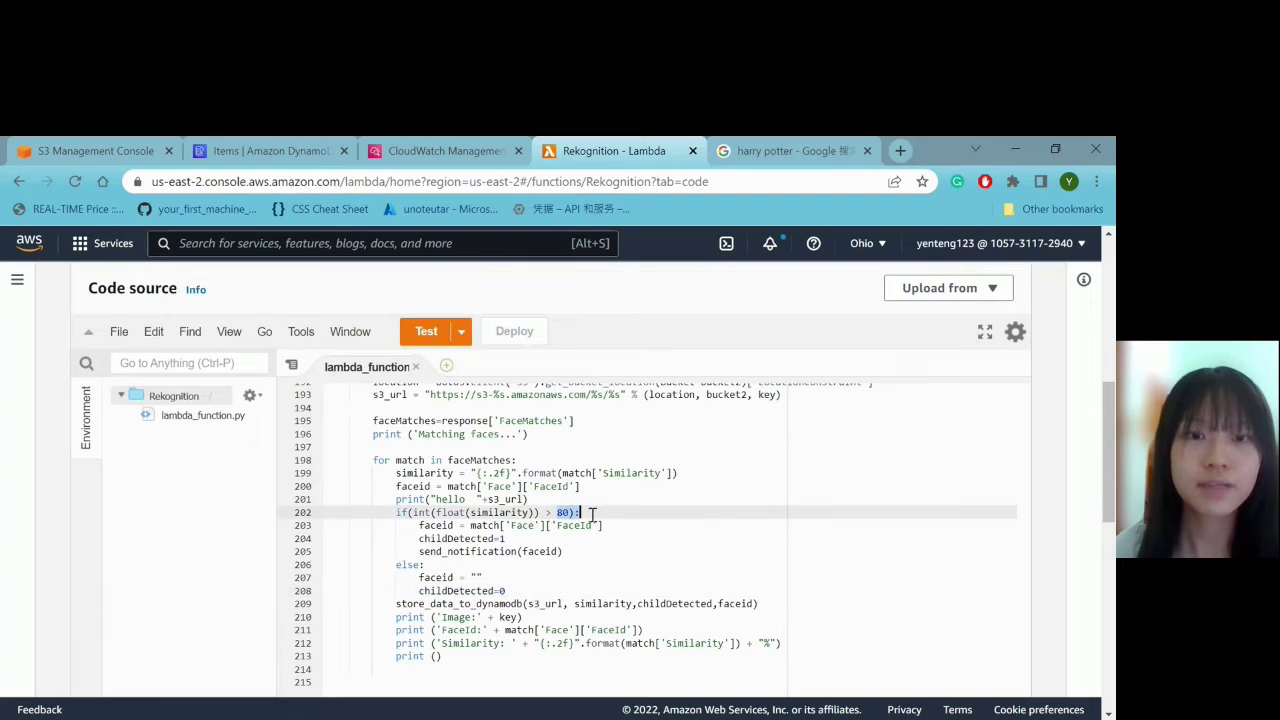
drag(419, 538, 510, 538)
drag(419, 538, 543, 538)
click(543, 540)
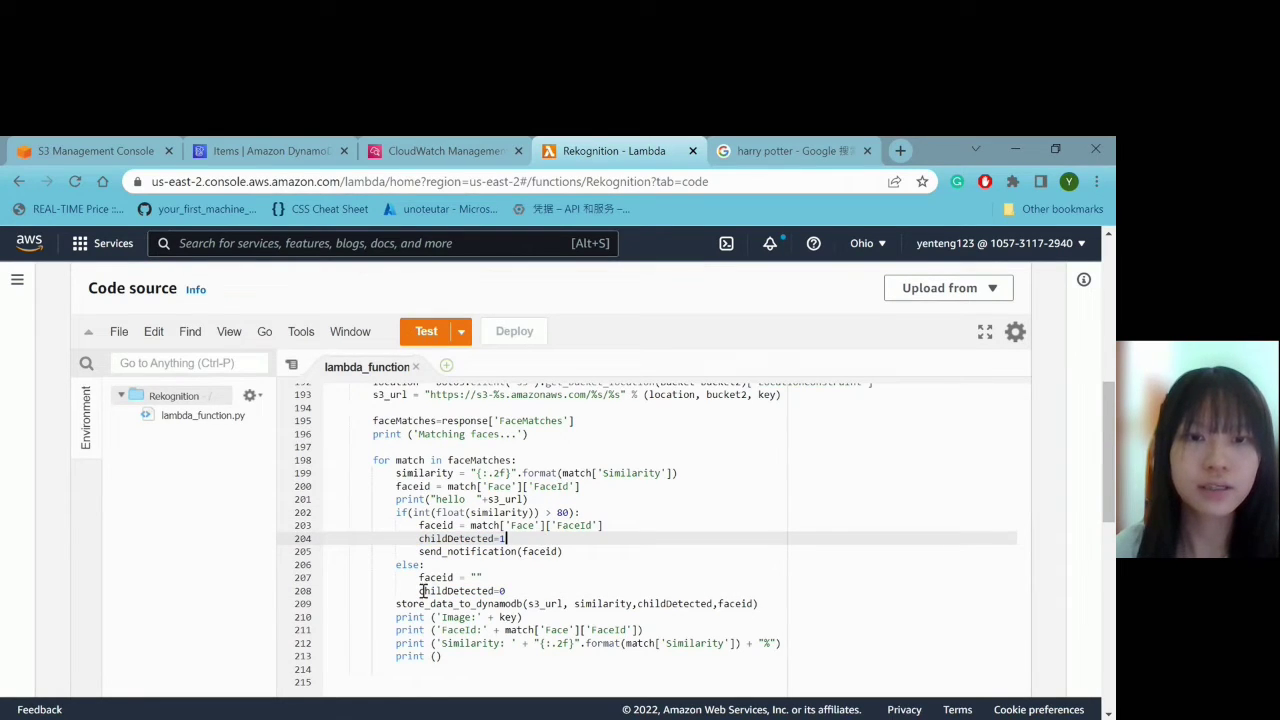
drag(422, 591, 507, 591)
click(509, 591)
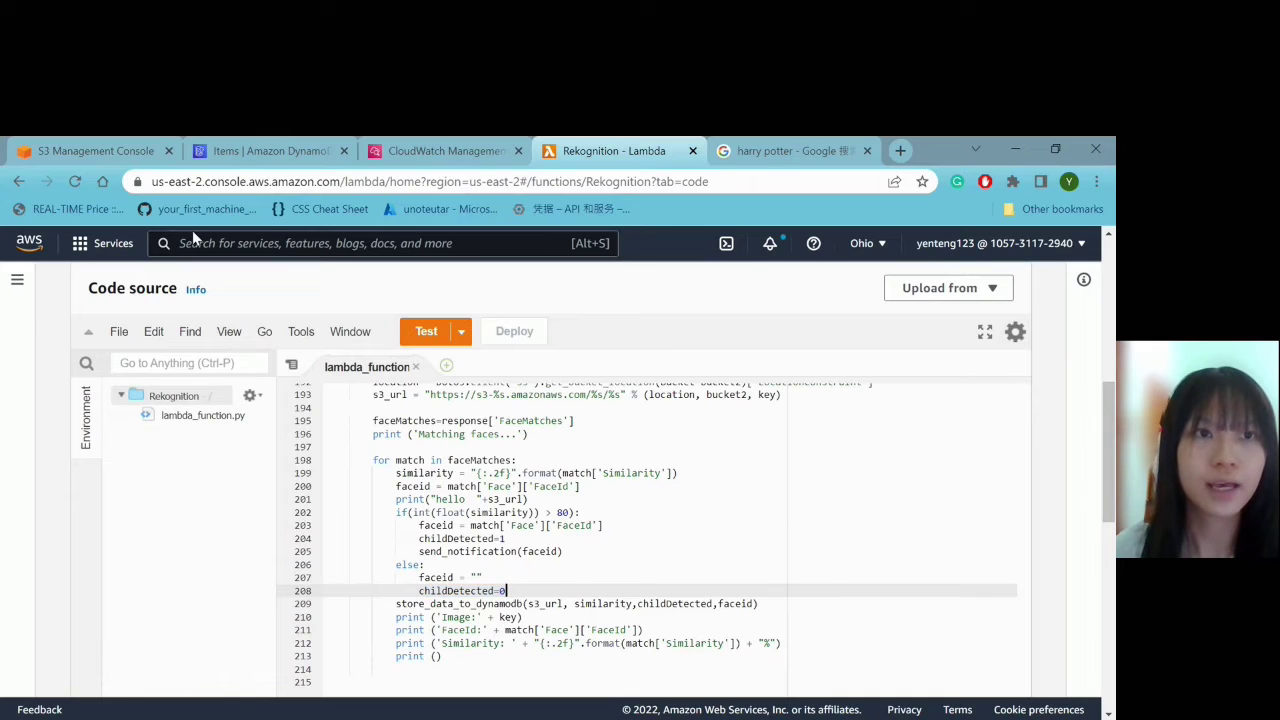
click(96, 150)
click(160, 551)
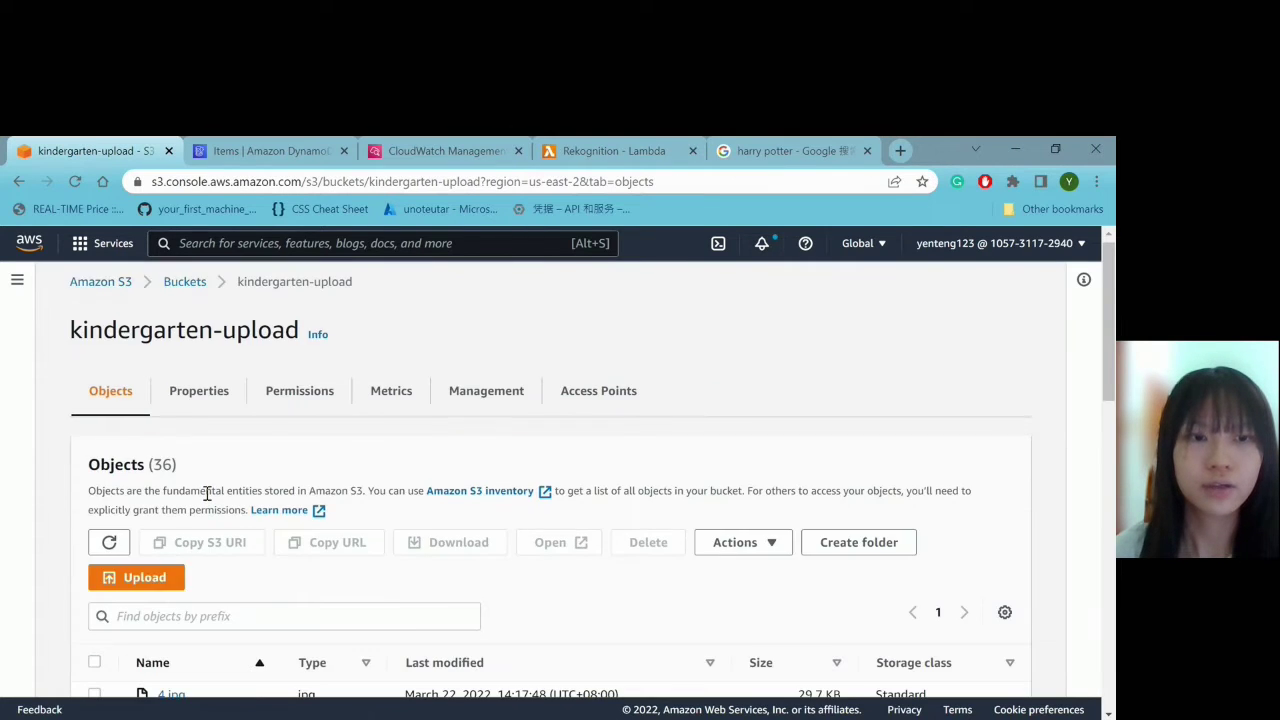
- Upload hermoine.jpg to kindergarten-upload, then bring up the KindergartenSystem items in DynamoDB
scroll(207, 493, down, 2)
click(166, 445)
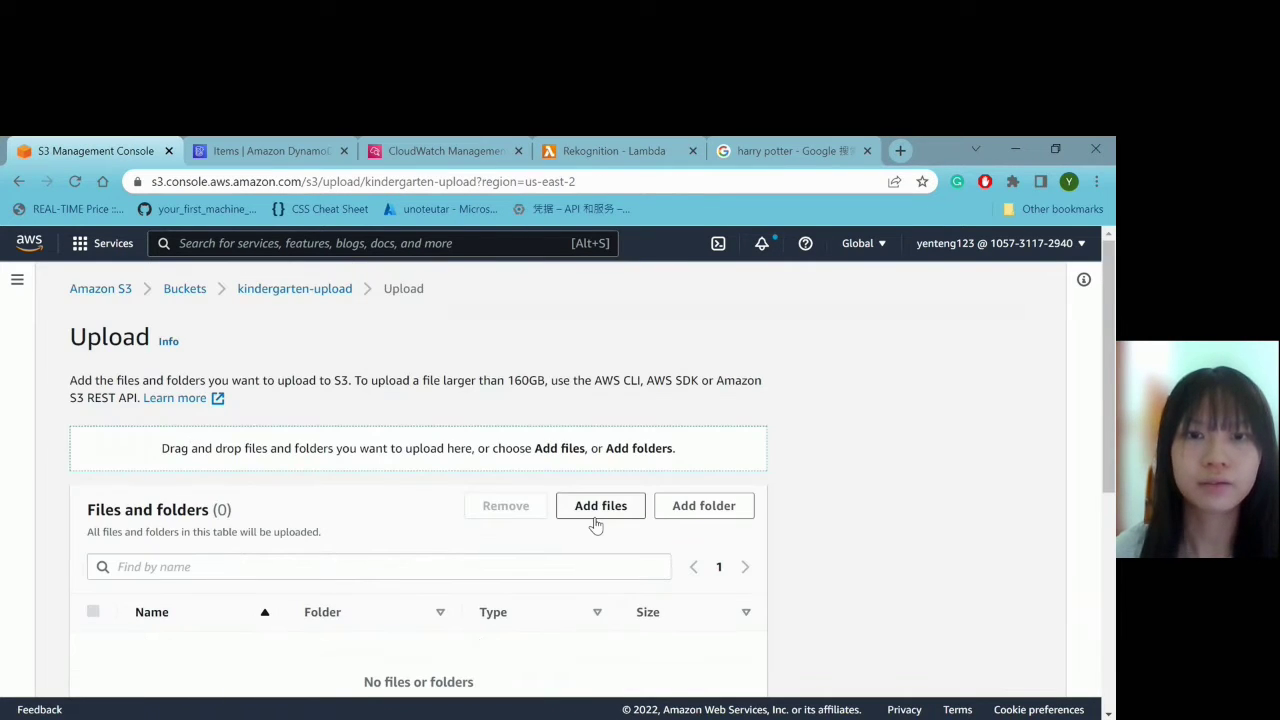
click(597, 518)
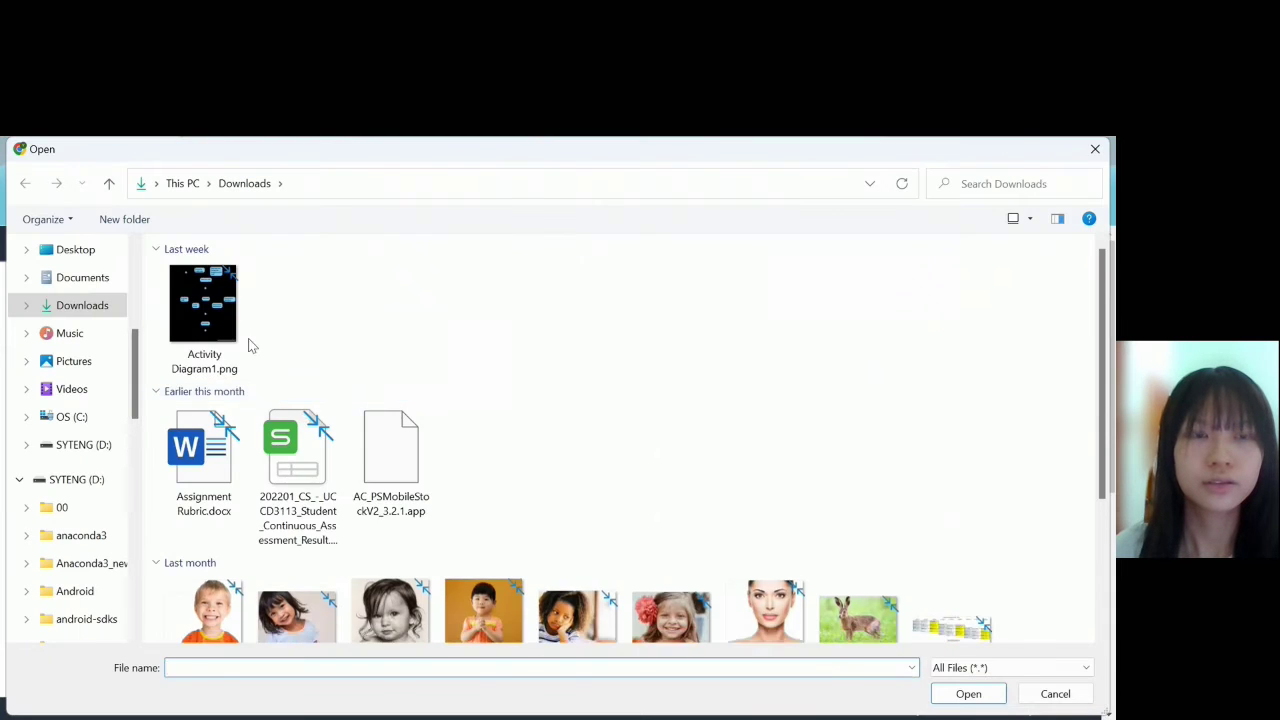
click(228, 285)
click(967, 694)
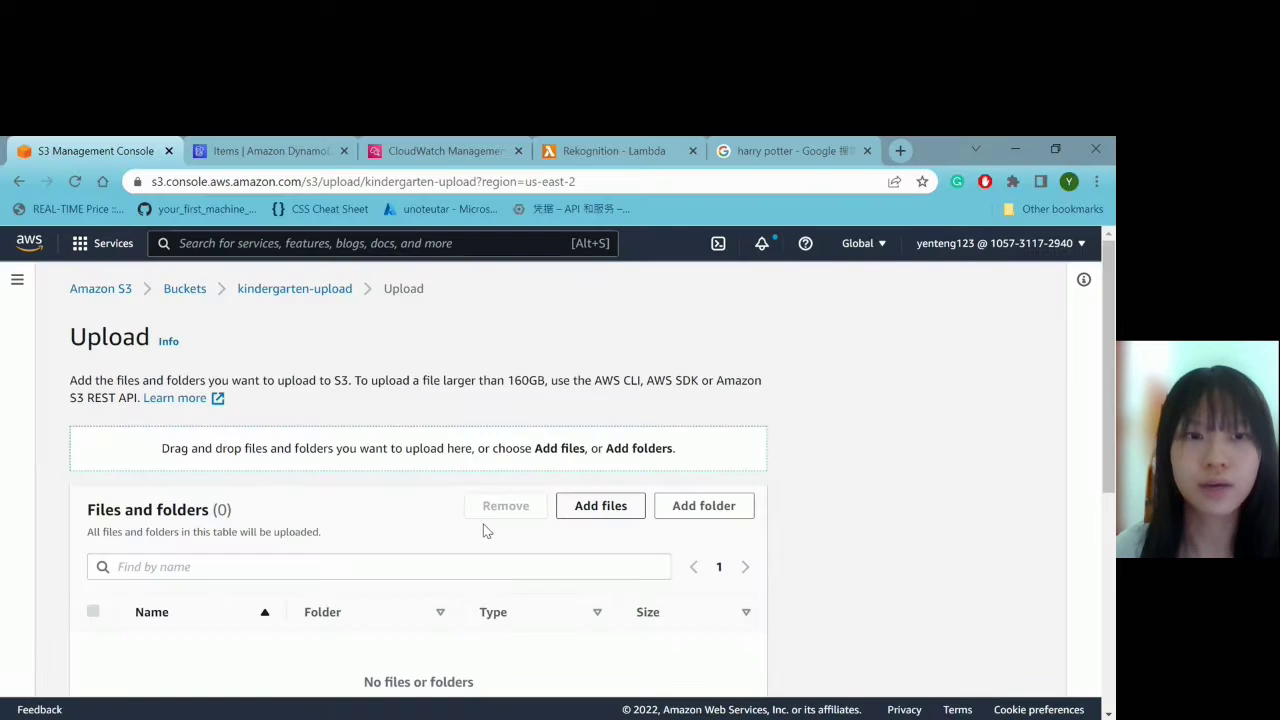
scroll(552, 617, down, 3)
click(717, 670)
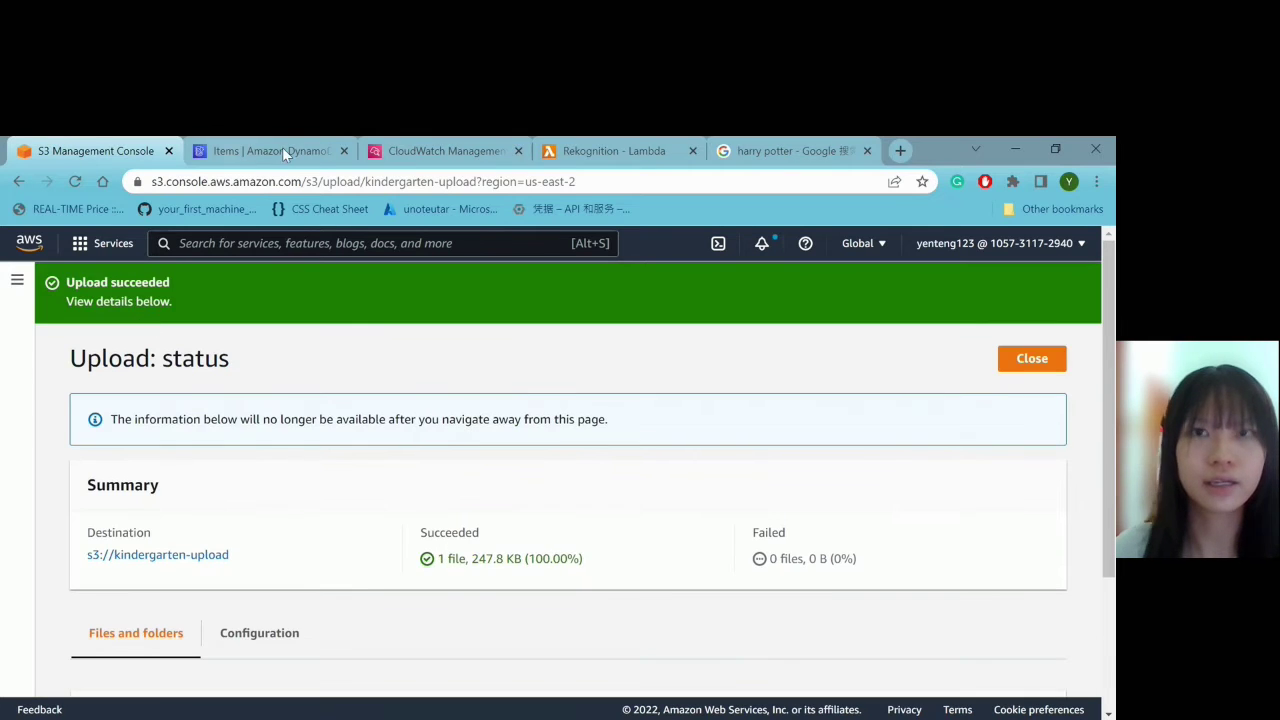
drag(941, 151, 794, 214)
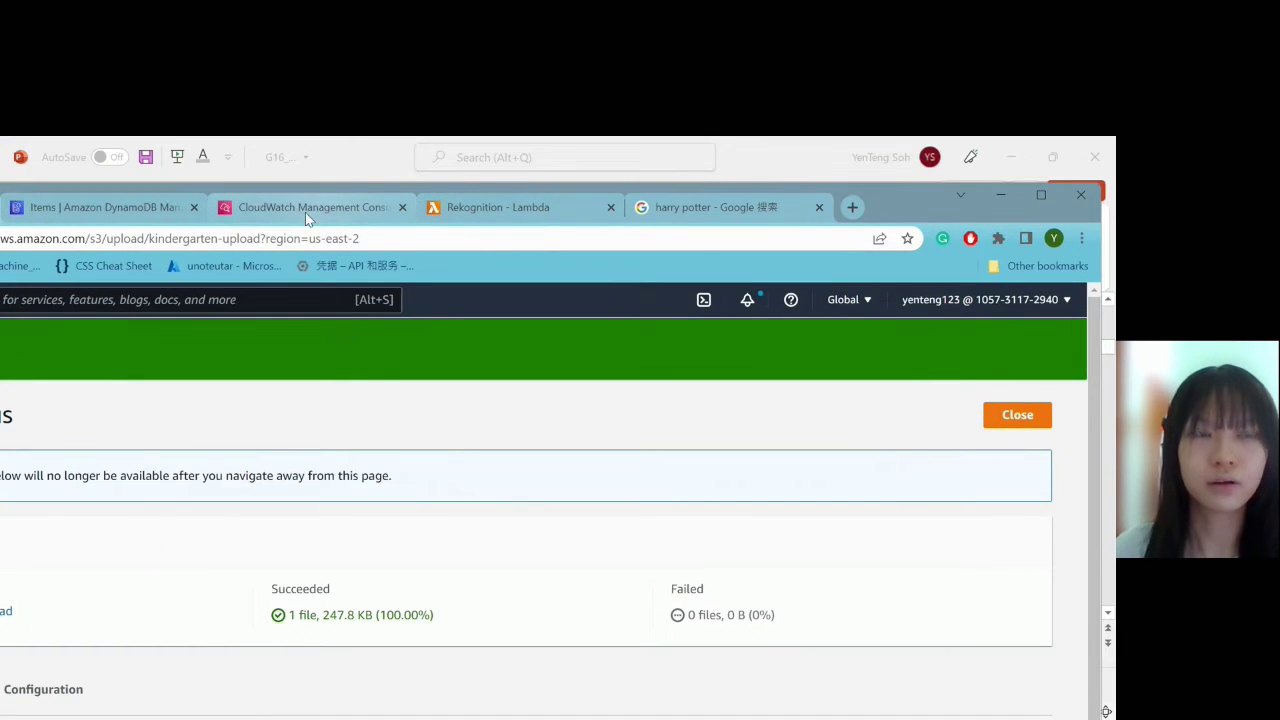
click(105, 207)
- Maximize the browser and point out row 2's 0.79 similarity and its children value
click(1040, 195)
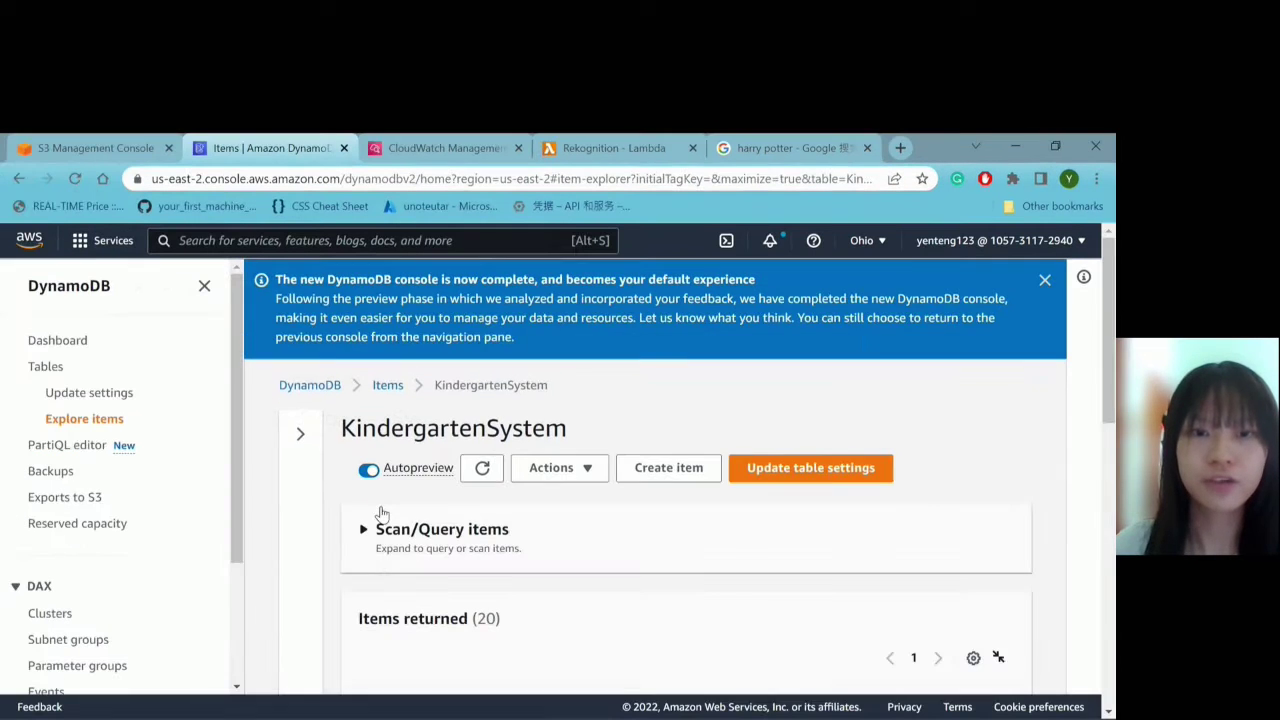
scroll(543, 540, down, 2)
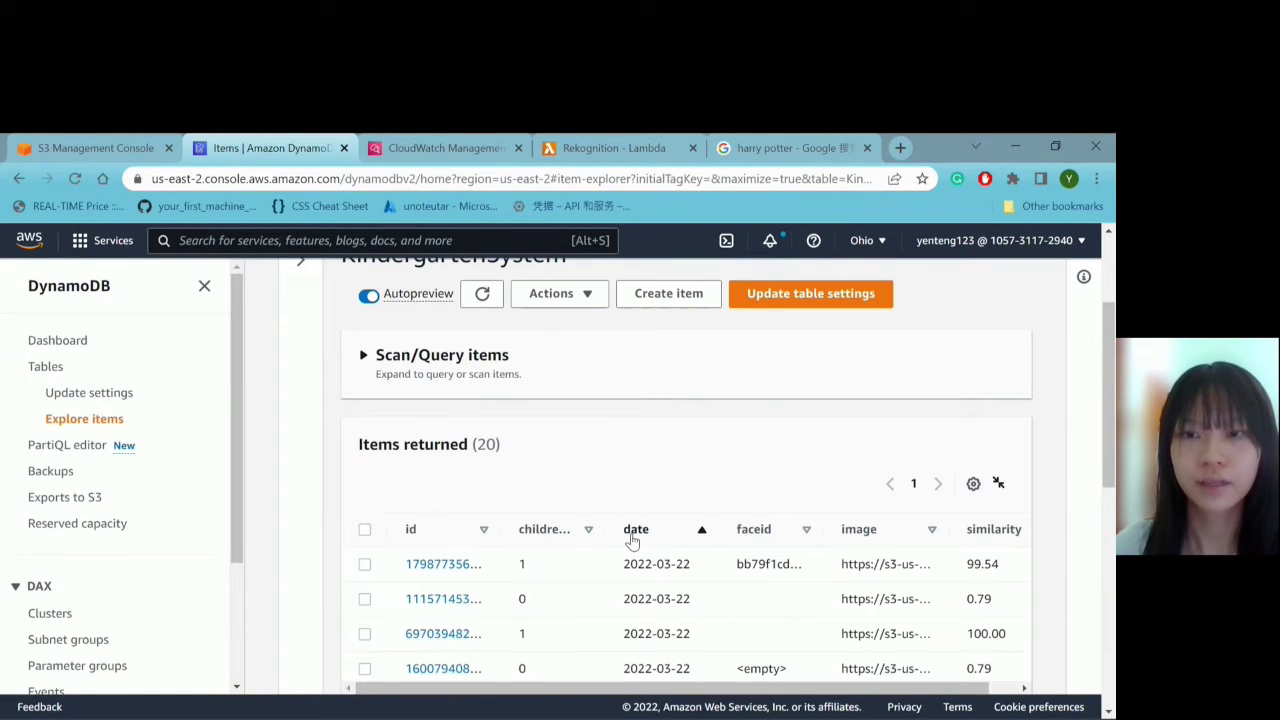
scroll(646, 478, down, 1)
drag(622, 511, 815, 514)
mouse_move(990, 506)
mouse_down()
mouse_move(964, 513)
mouse_move(1000, 517)
mouse_move(966, 513)
mouse_up()
click(980, 506)
click(987, 513)
click(980, 510)
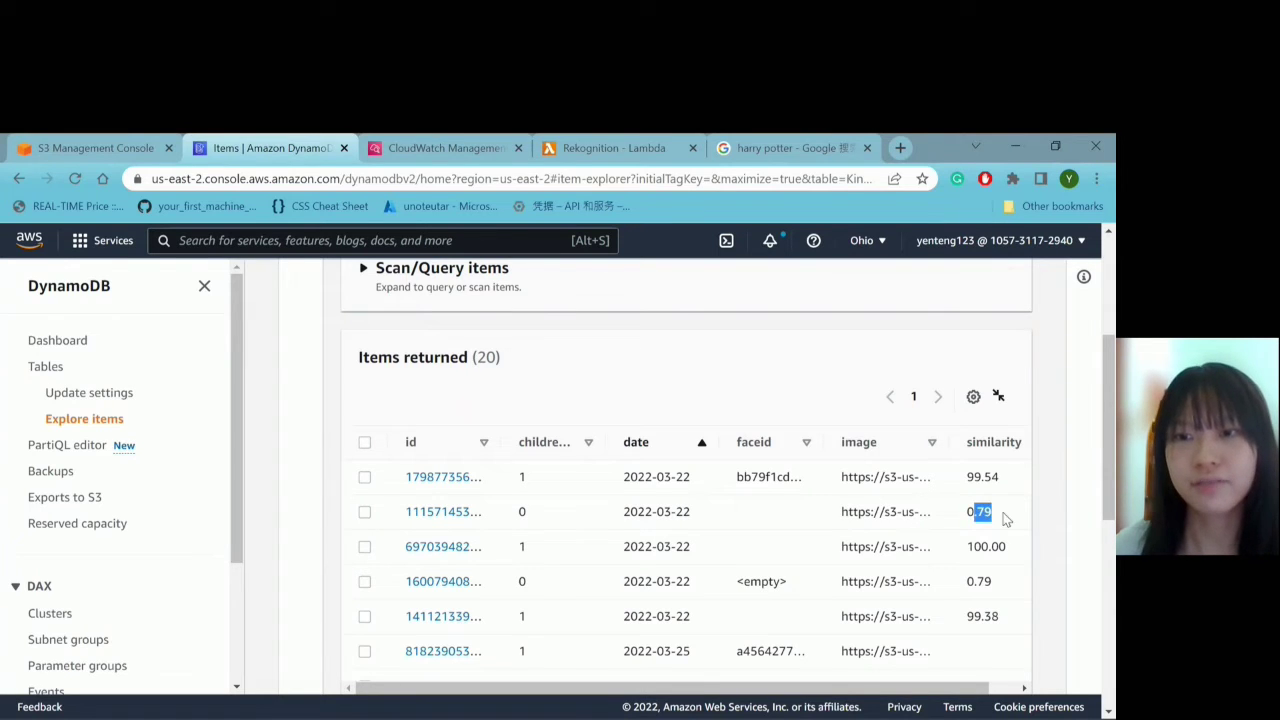
click(535, 515)
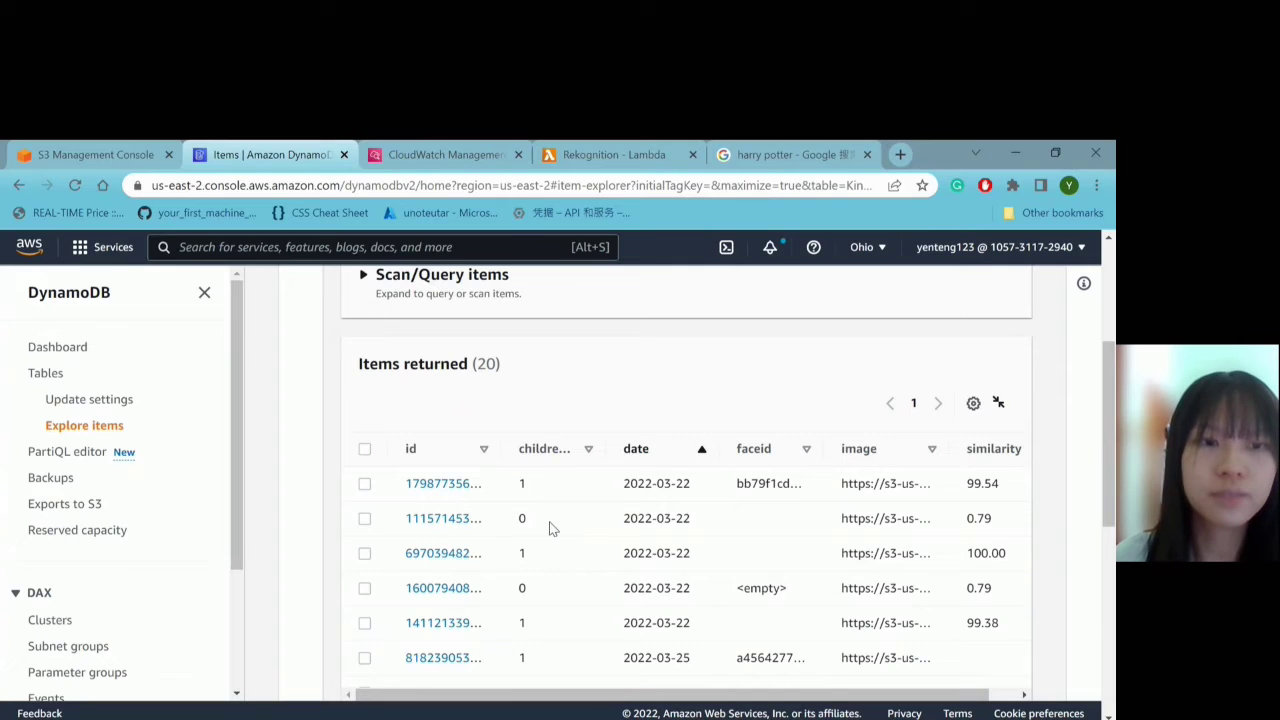
- Highlight row 2's 0.79 similarity and 2022-03-22 date, and row 1's face id
scroll(528, 590, down, 3)
scroll(516, 572, up, 3)
scroll(553, 485, down, 1)
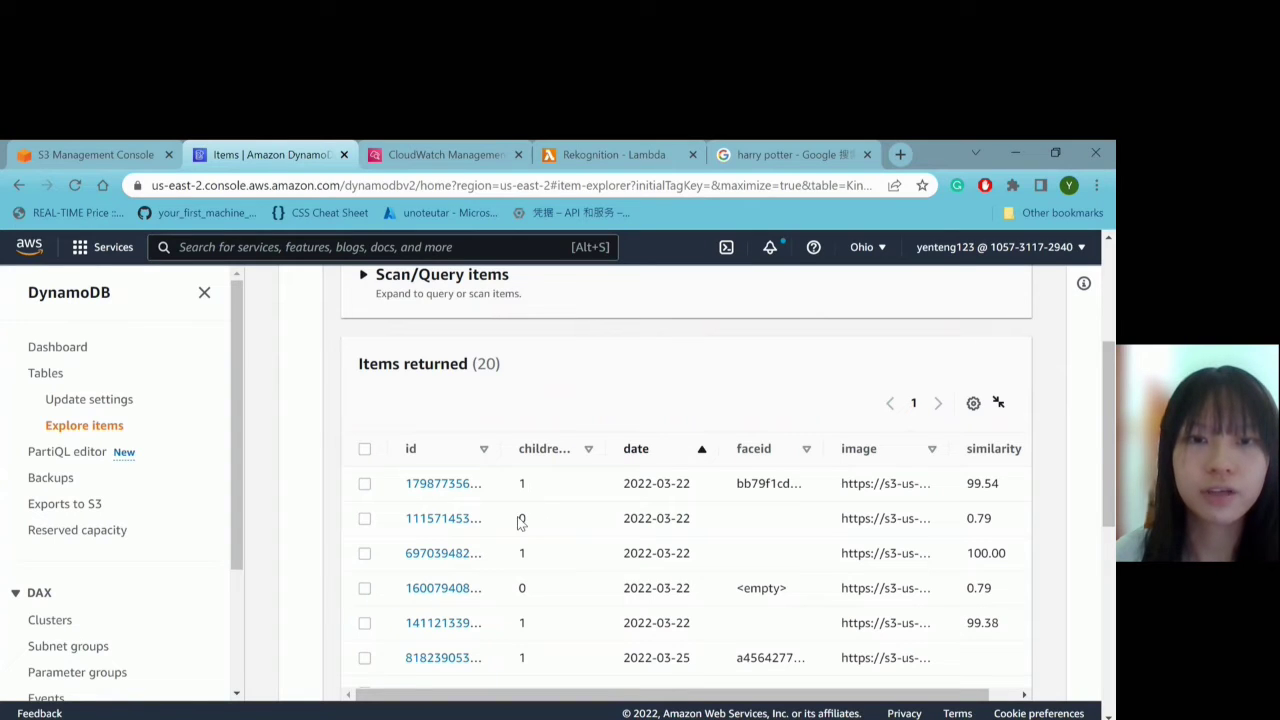
drag(1008, 521, 958, 522)
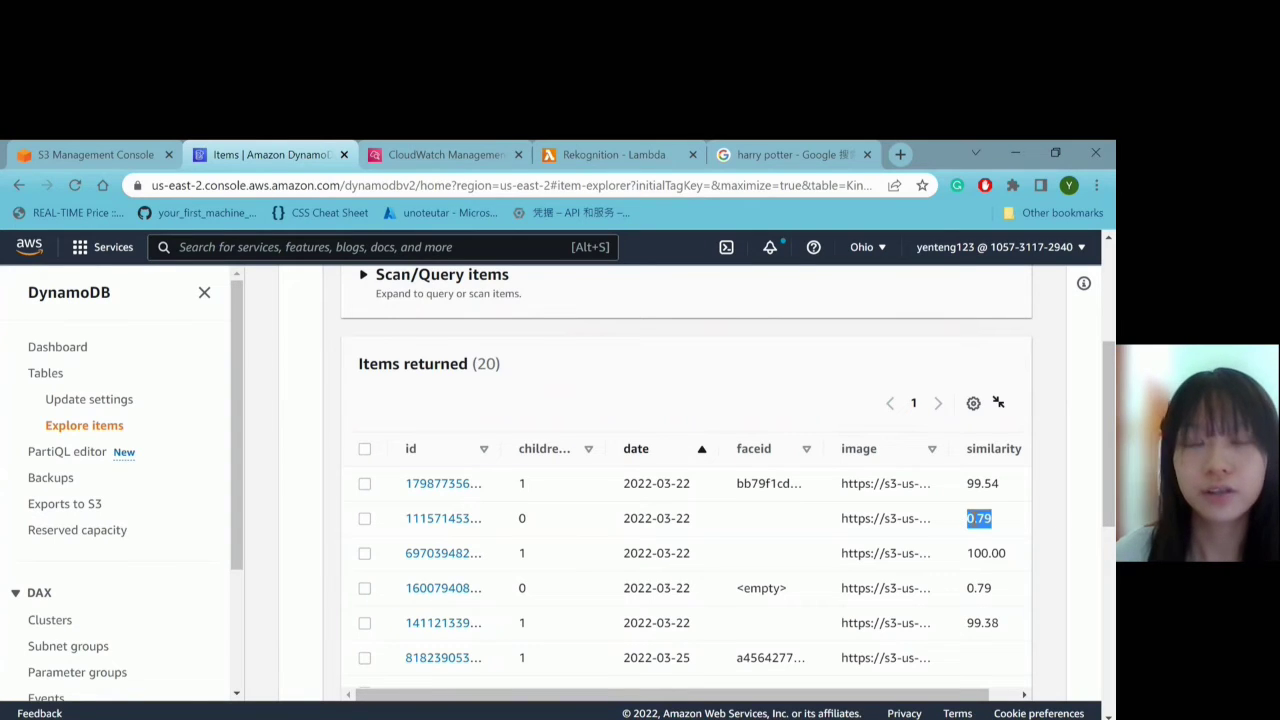
drag(693, 525, 577, 521)
click(577, 521)
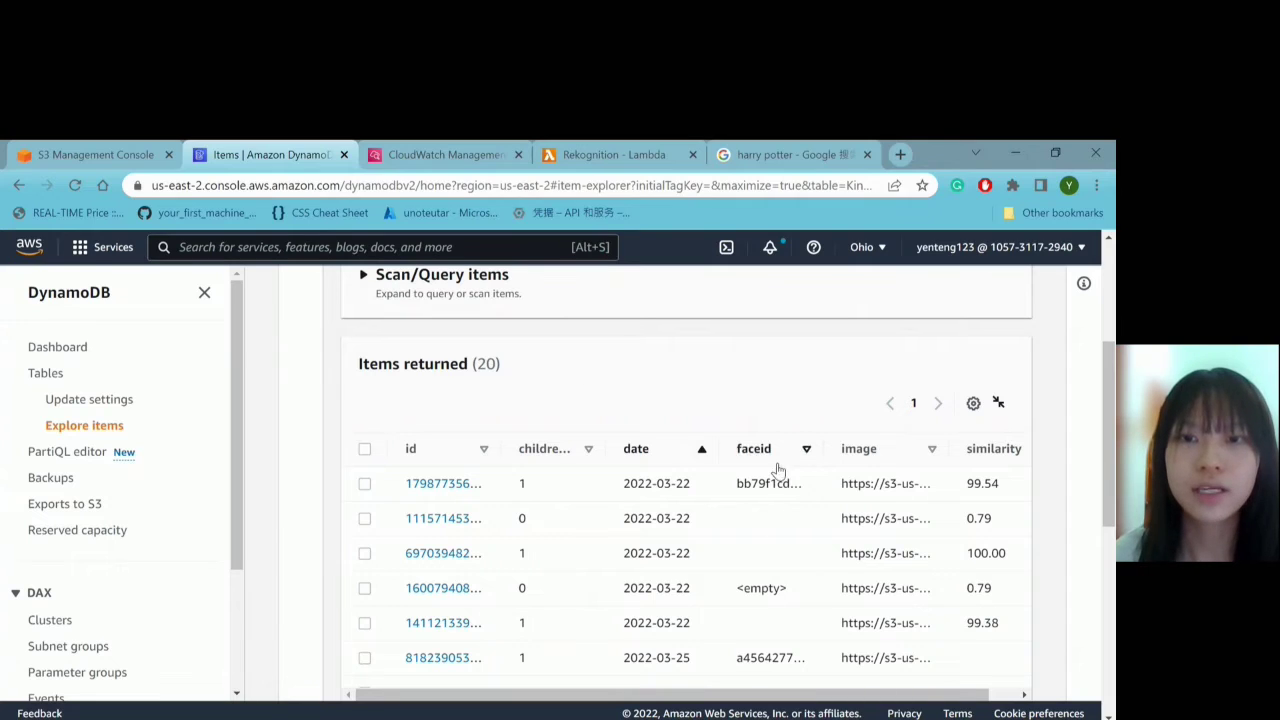
drag(740, 483, 797, 485)
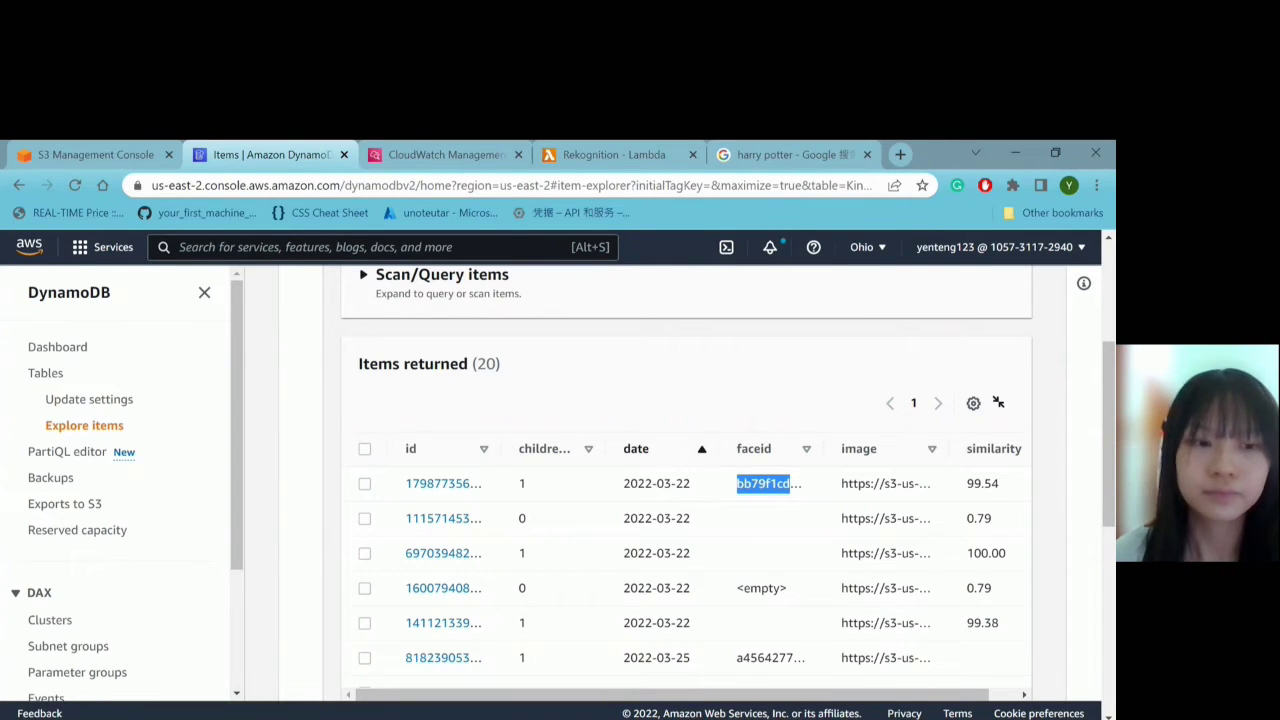
click(614, 154)
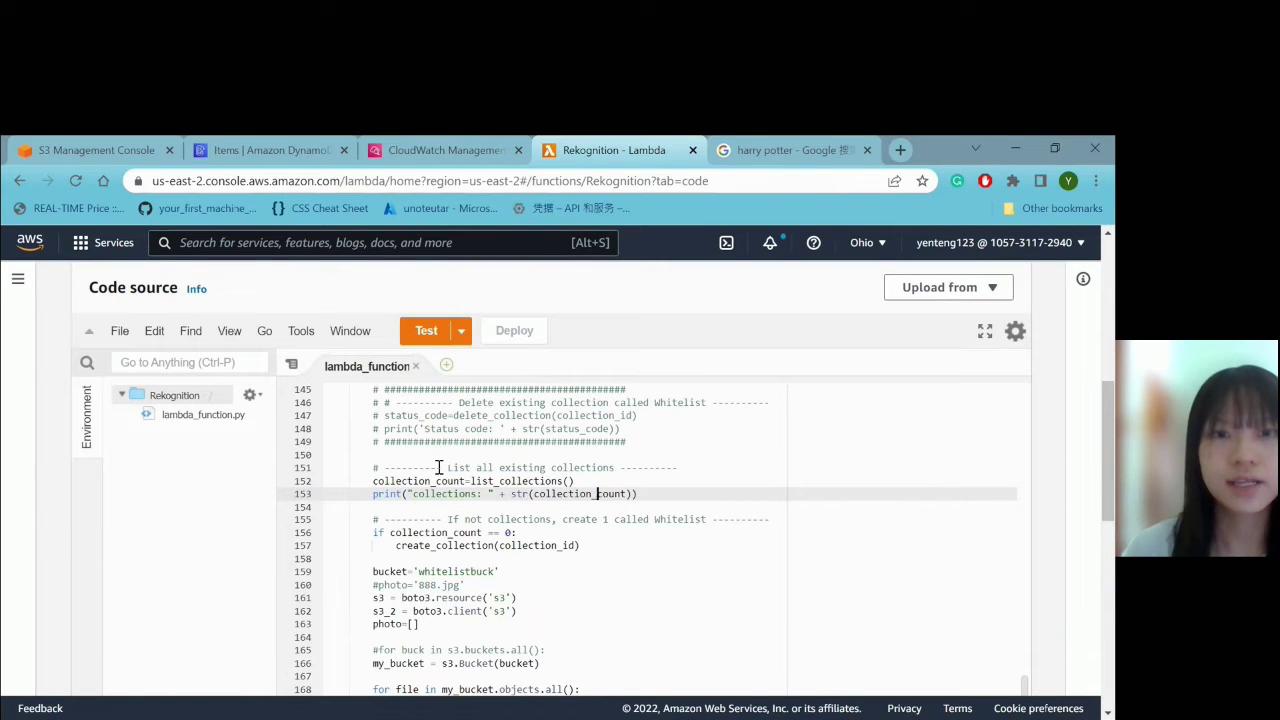
- Highlight the list-collections, create-collection, add-faces and search-face code in lambda_function.py
drag(438, 467, 611, 473)
scroll(590, 490, down, 2)
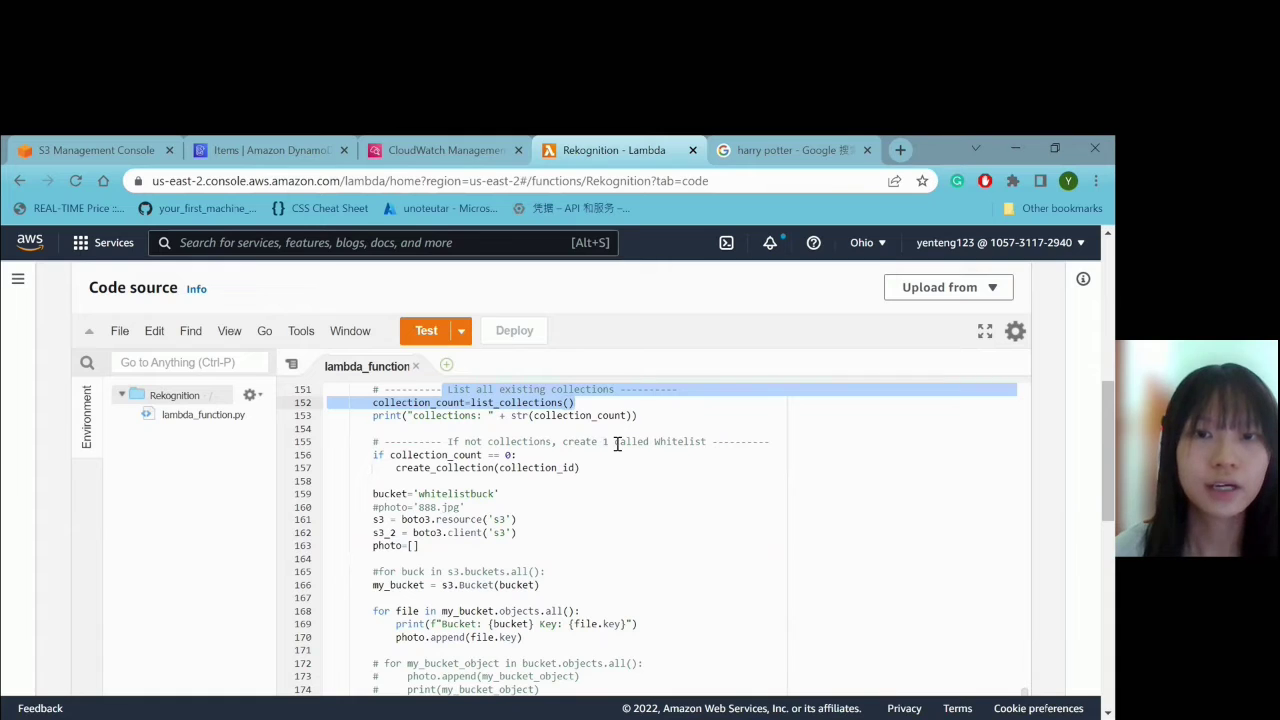
drag(435, 441, 748, 441)
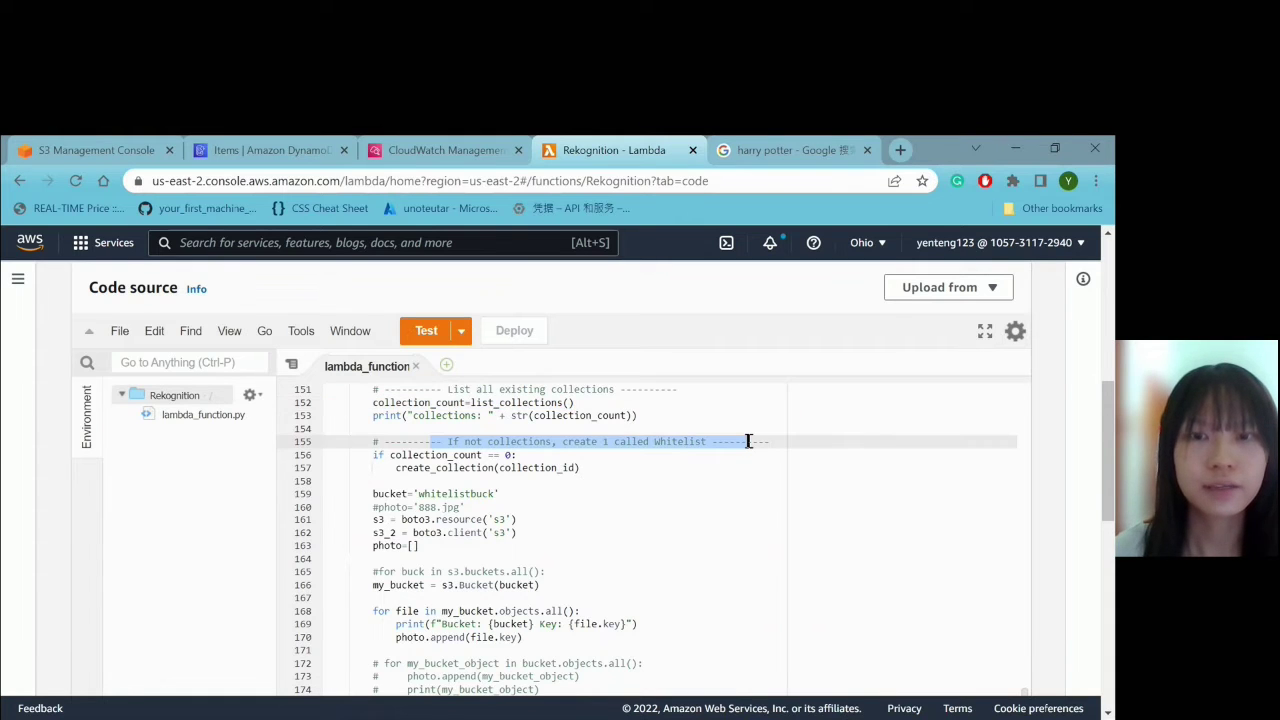
scroll(493, 507, down, 6)
drag(447, 483, 520, 483)
click(624, 483)
scroll(691, 415, down, 2)
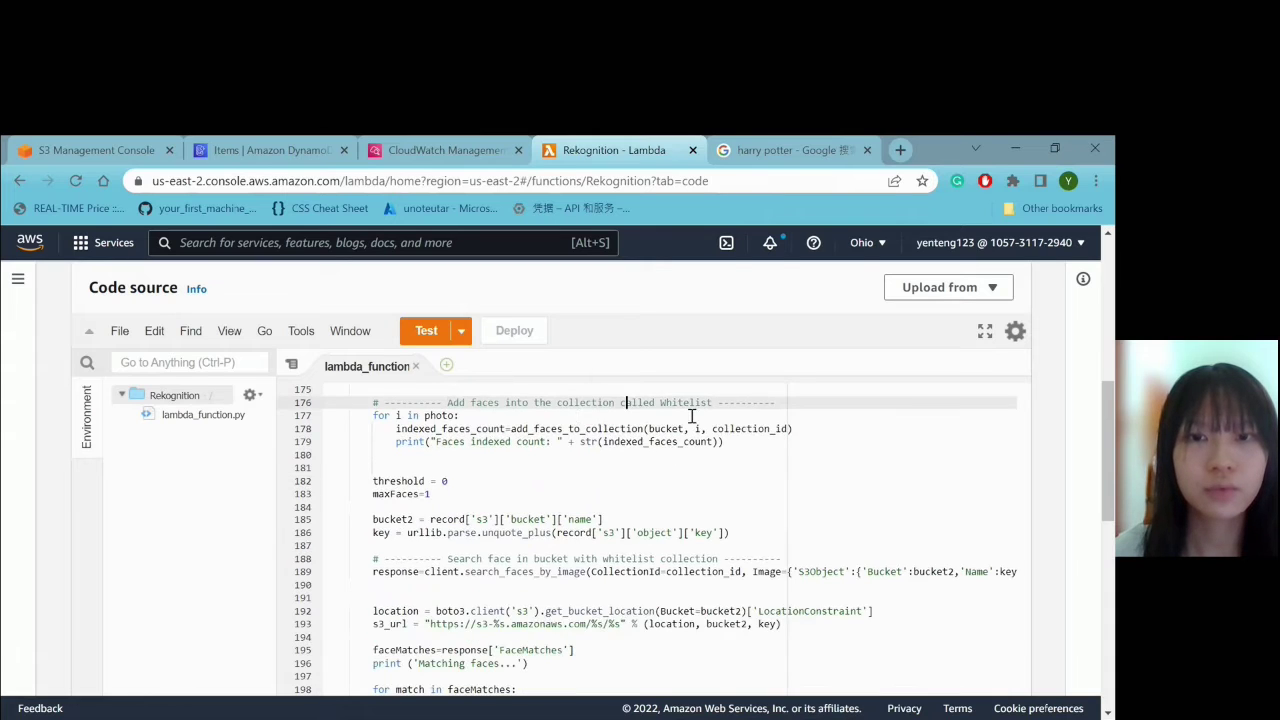
scroll(526, 494, down, 2)
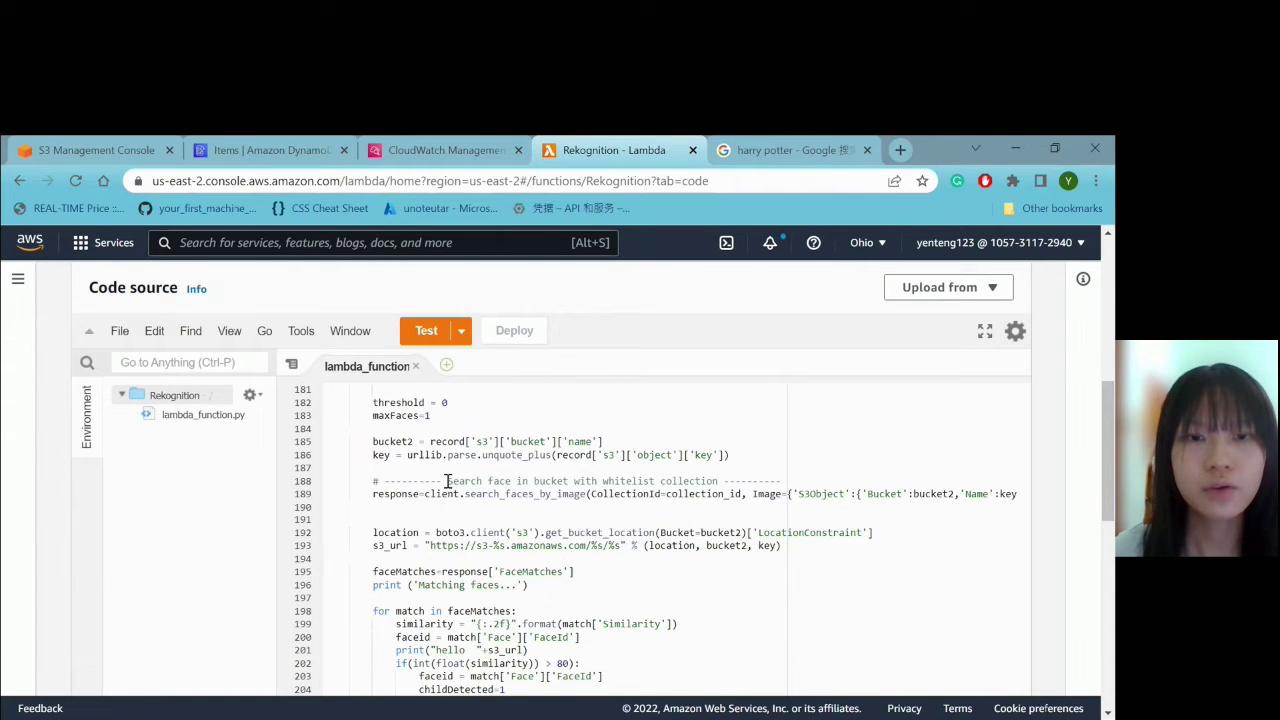
drag(449, 483, 537, 483)
click(601, 483)
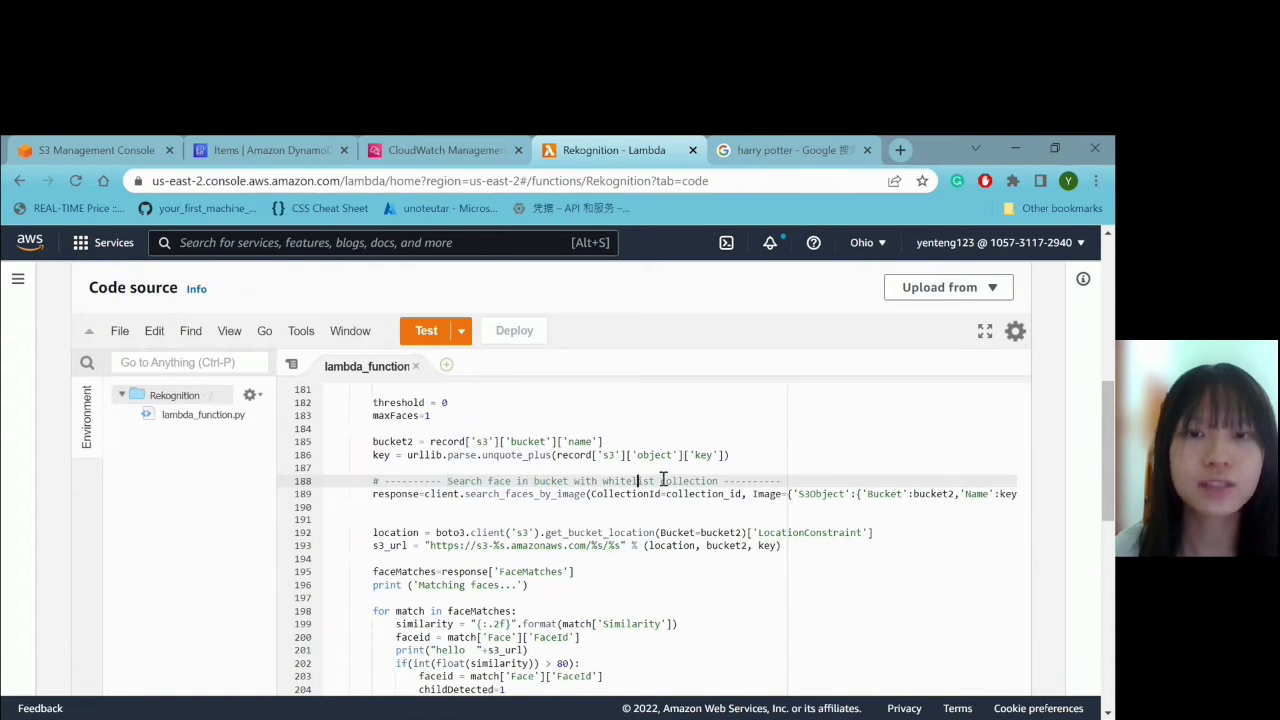
- Point out the similarity check setting childDetected=1 or 0 and the threshold = 0 line
scroll(463, 516, down, 2)
scroll(425, 507, down, 2)
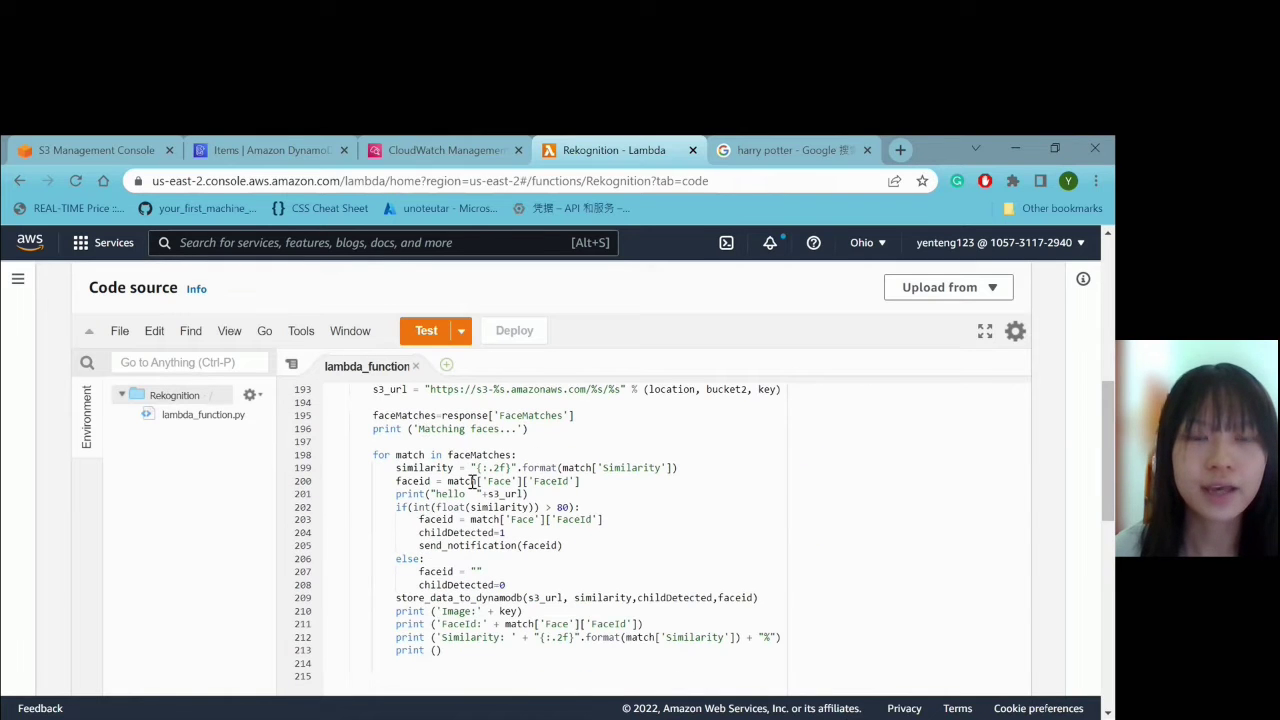
click(476, 507)
drag(396, 507, 418, 535)
click(579, 507)
drag(419, 585, 523, 585)
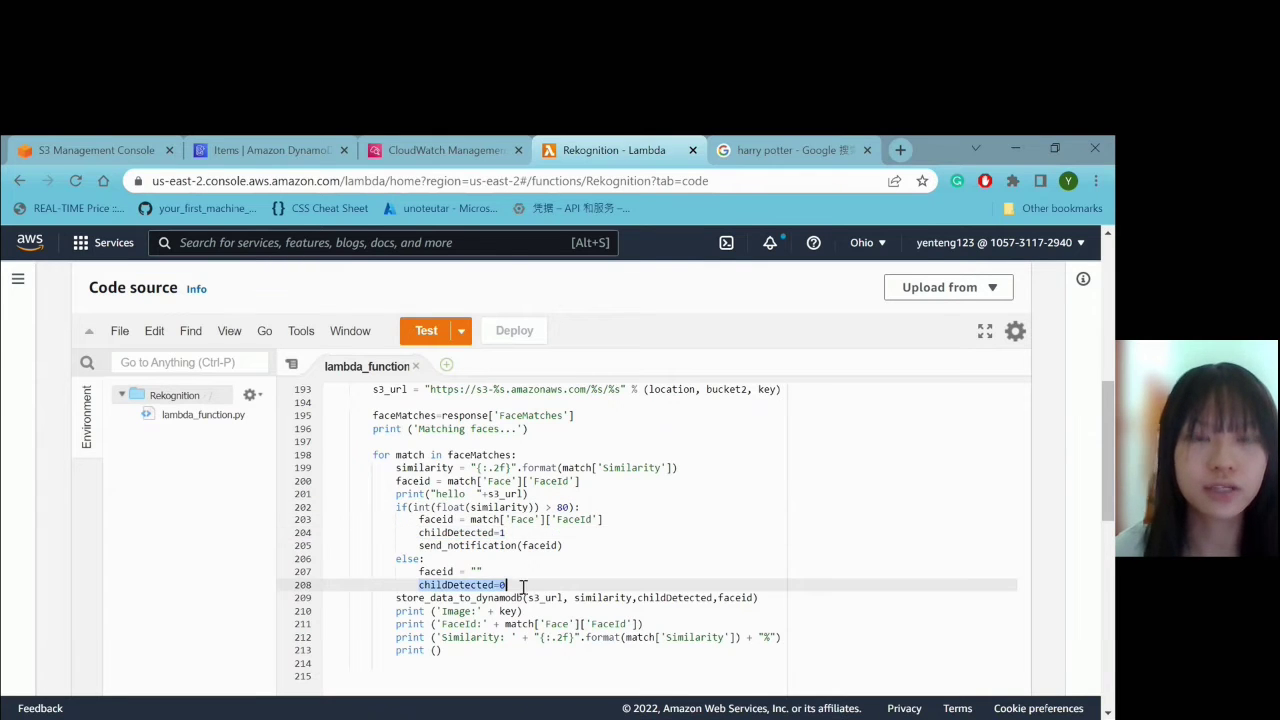
scroll(451, 600, up, 6)
click(447, 481)
key(shift+Home)
click(454, 481)
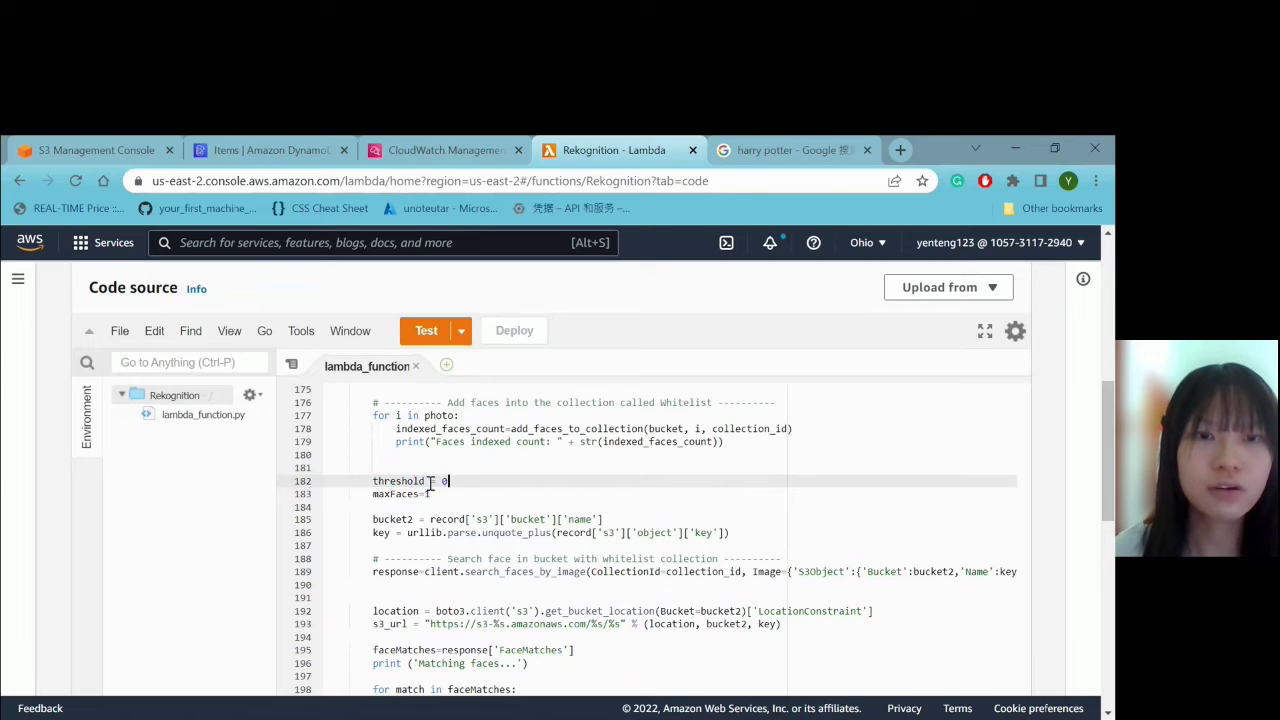
drag(431, 484, 374, 484)
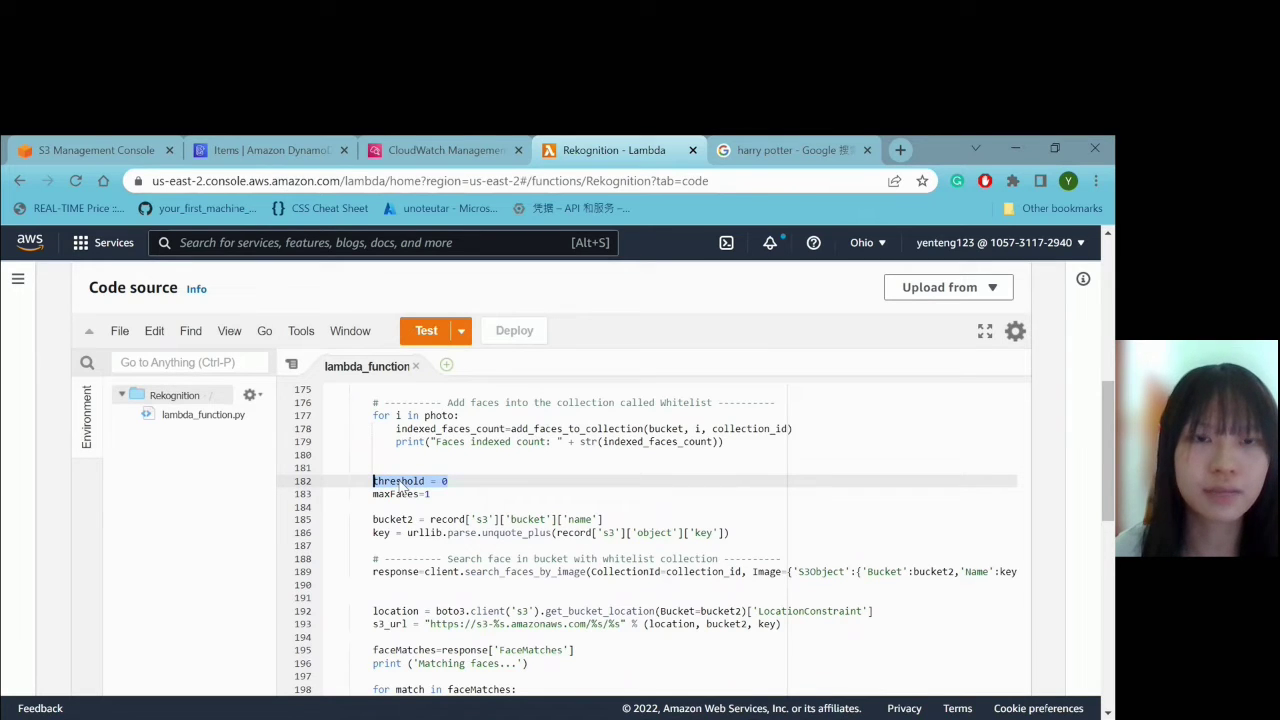
click(435, 486)
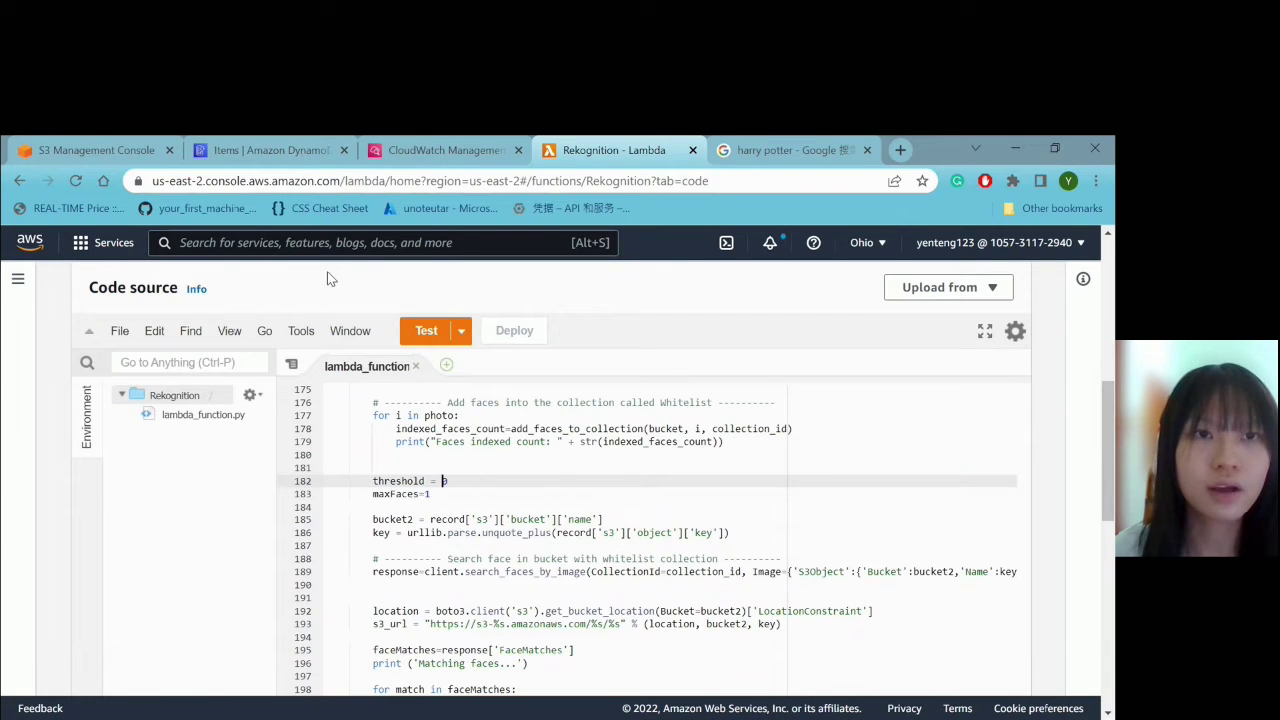
click(213, 148)
- Highlight row 1's 99.54 similarity, row 2's 0.79 similarity and its children value 0
drag(966, 479, 1000, 484)
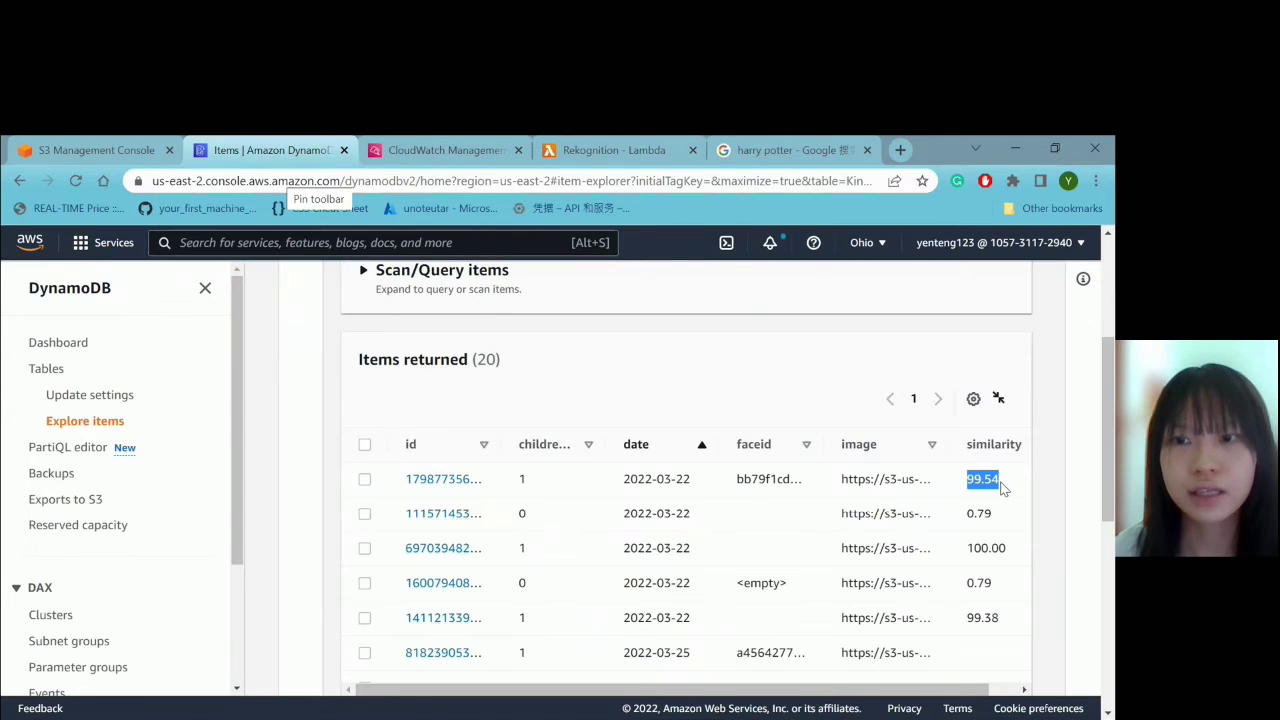
click(1003, 487)
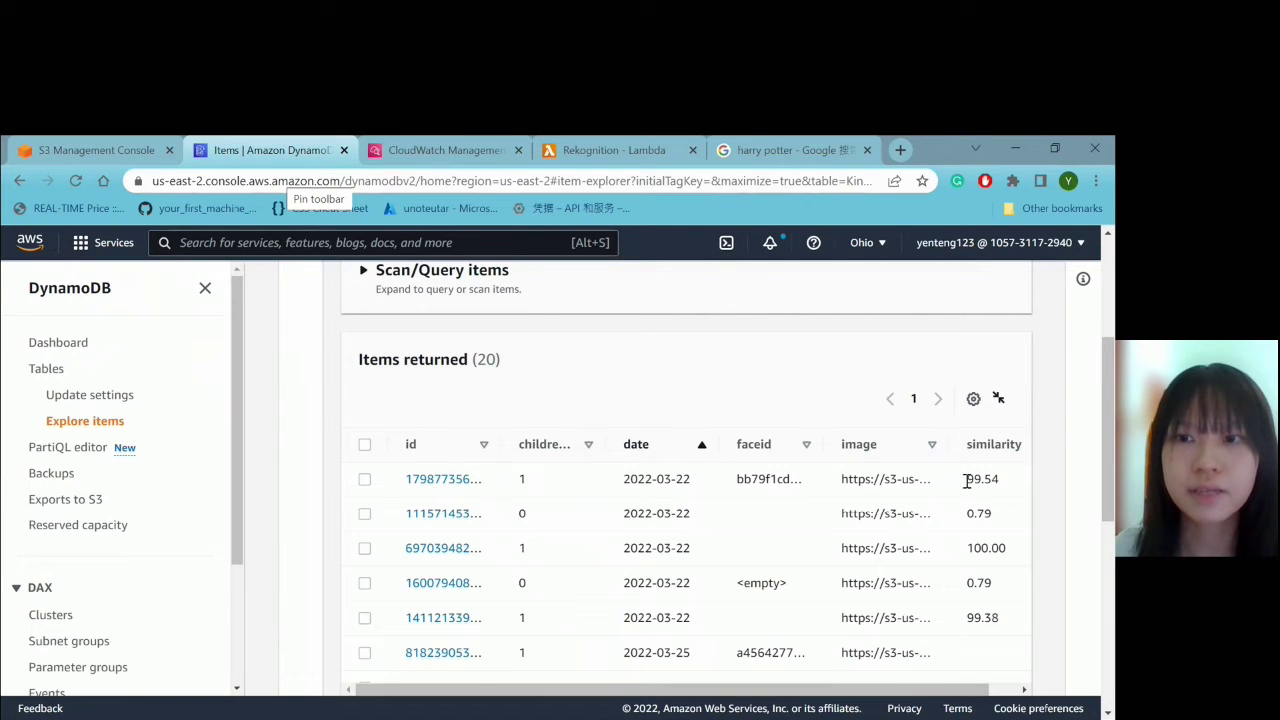
drag(966, 481, 1012, 487)
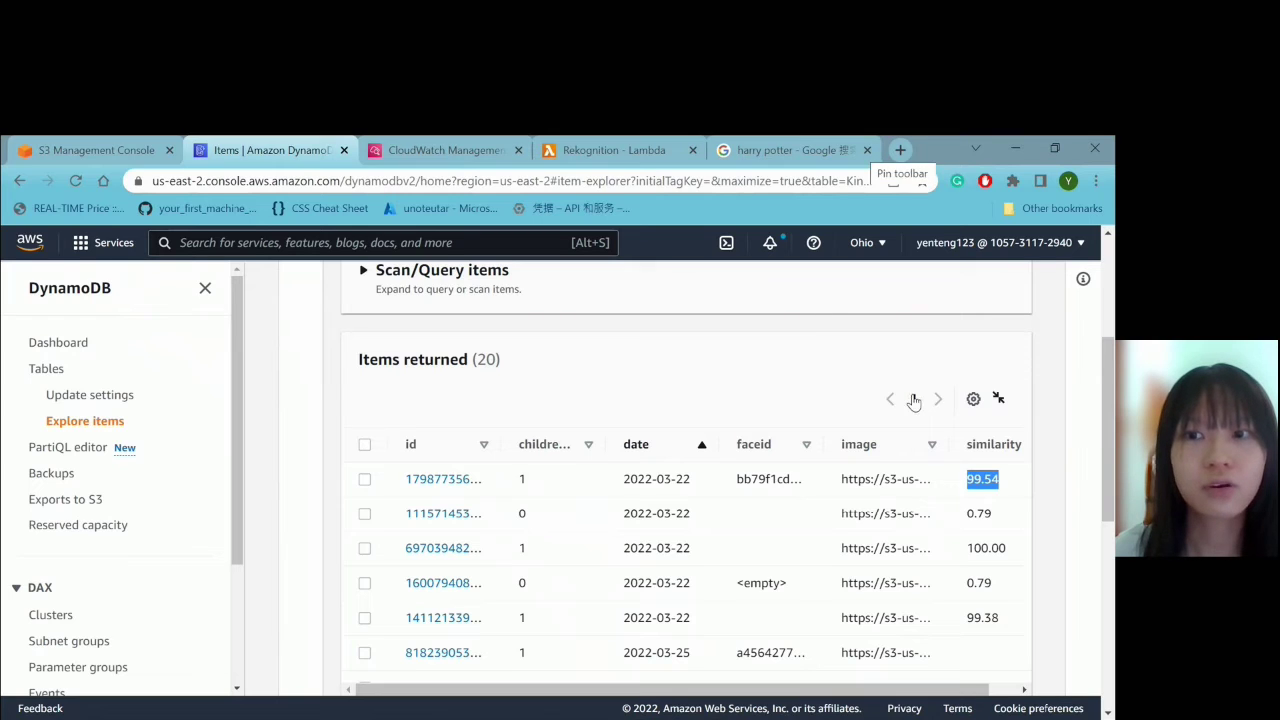
double_click(985, 514)
click(982, 515)
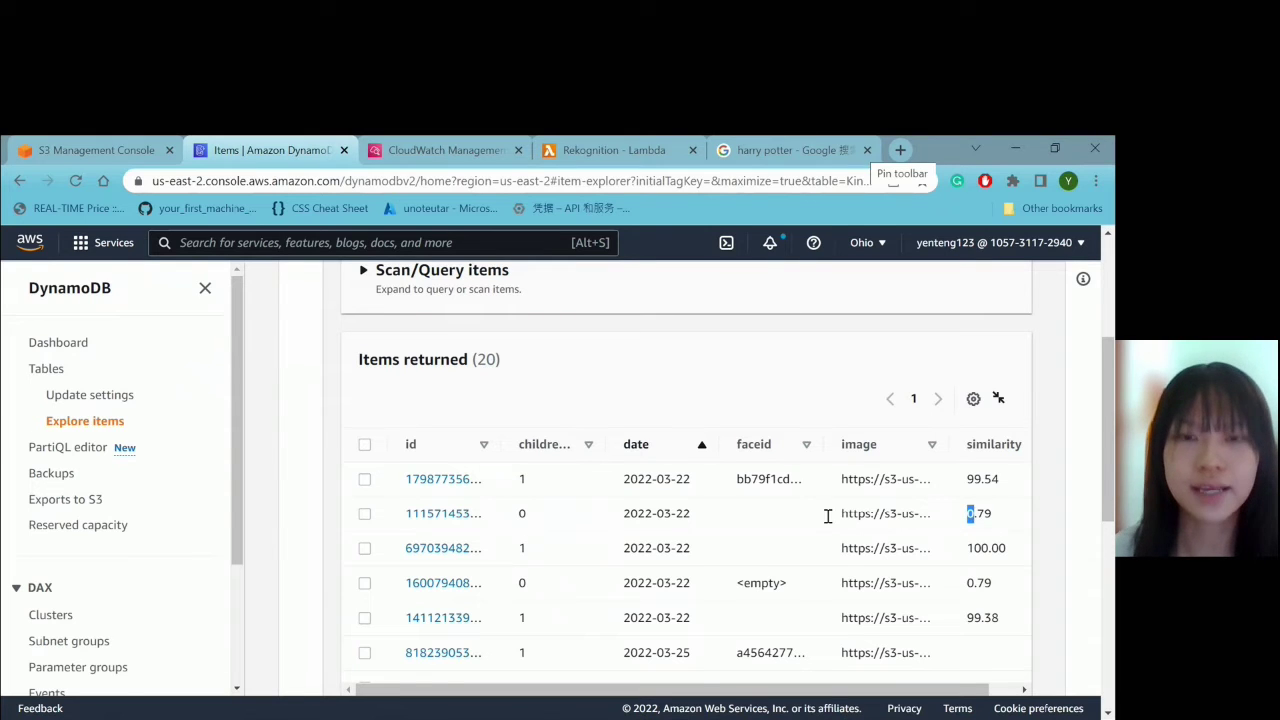
double_click(980, 513)
click(751, 522)
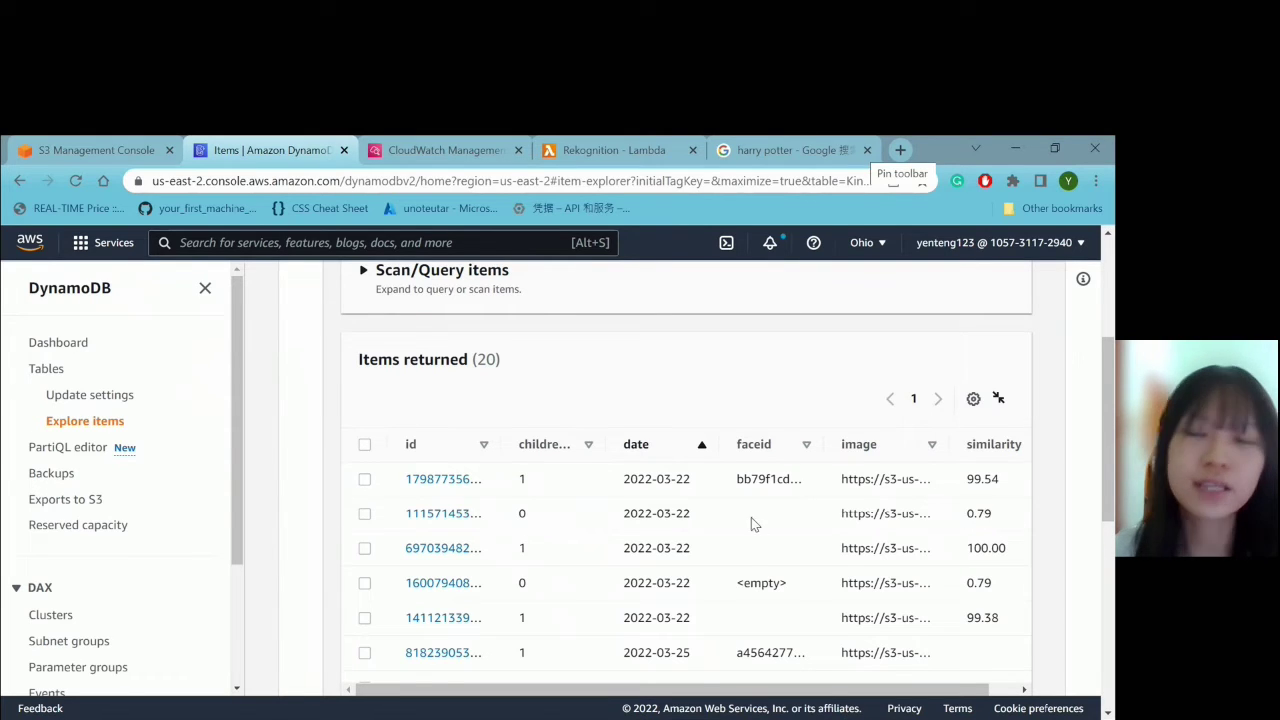
double_click(522, 514)
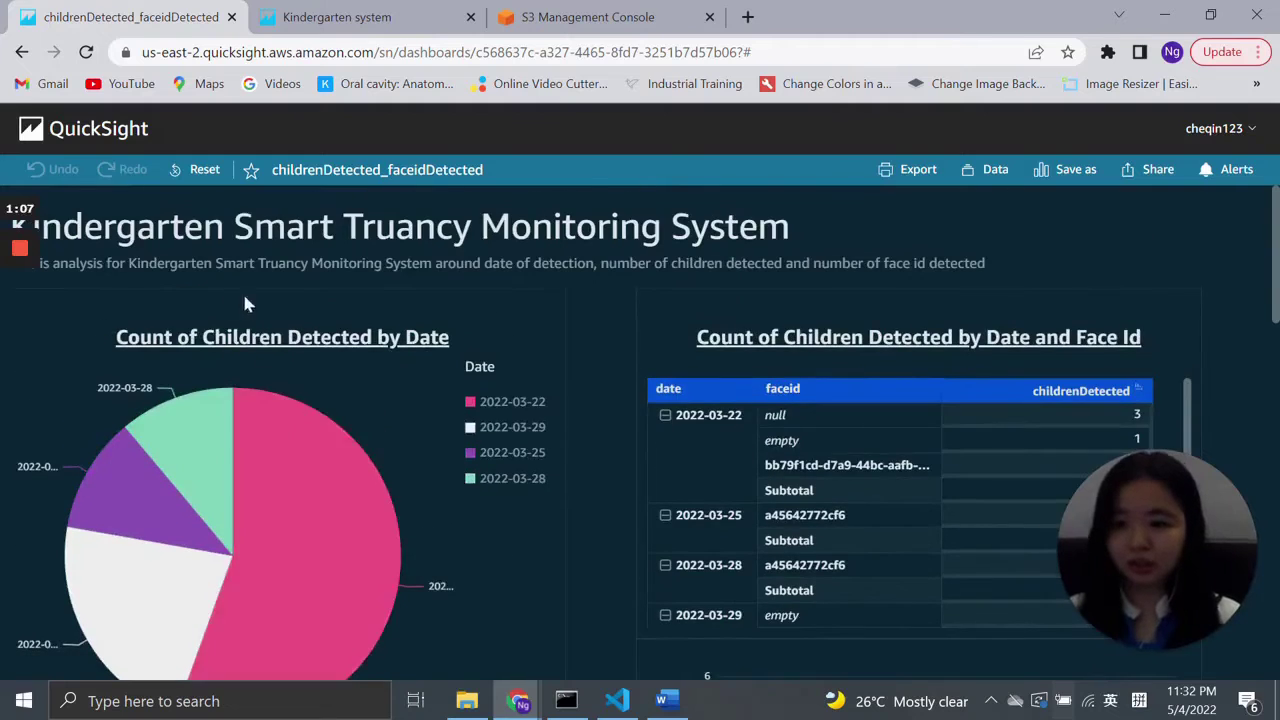
- Scroll through the QuickSight truancy dashboard charts, then return to the S3 bucket list
scroll(474, 449, down, 10)
scroll(500, 491, up, 7)
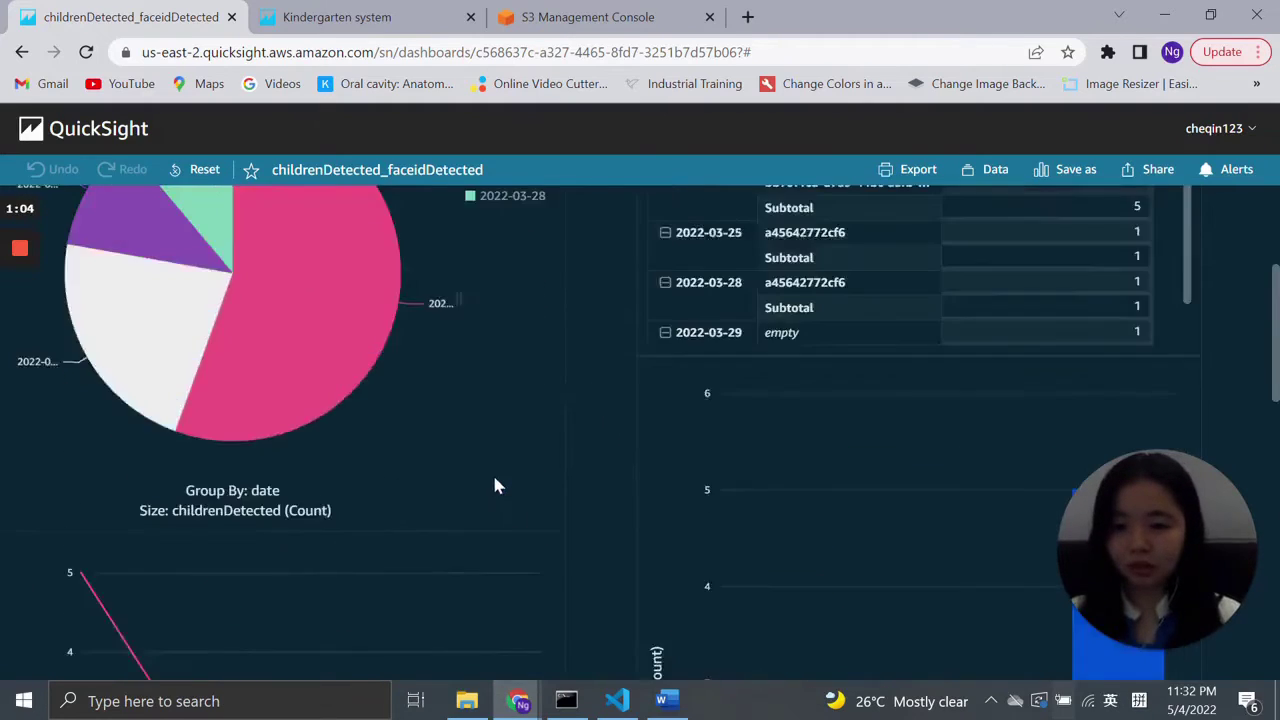
scroll(494, 486, up, 3)
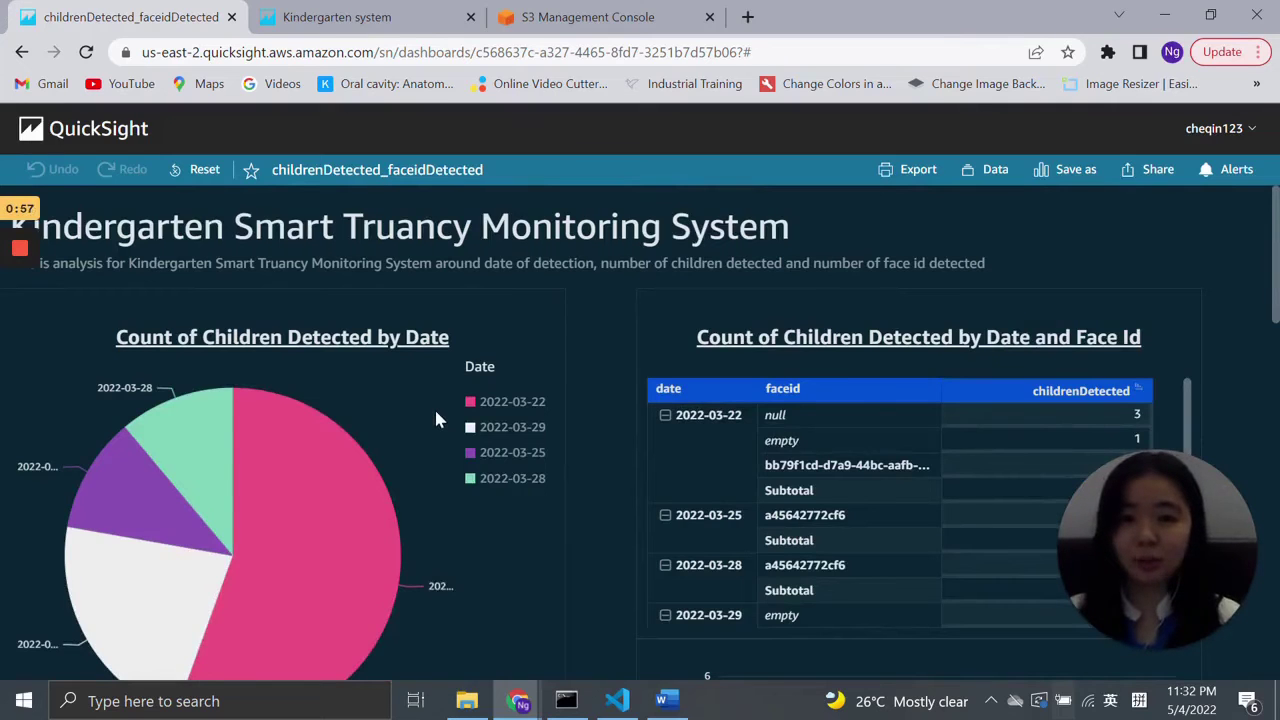
scroll(436, 419, down, 10)
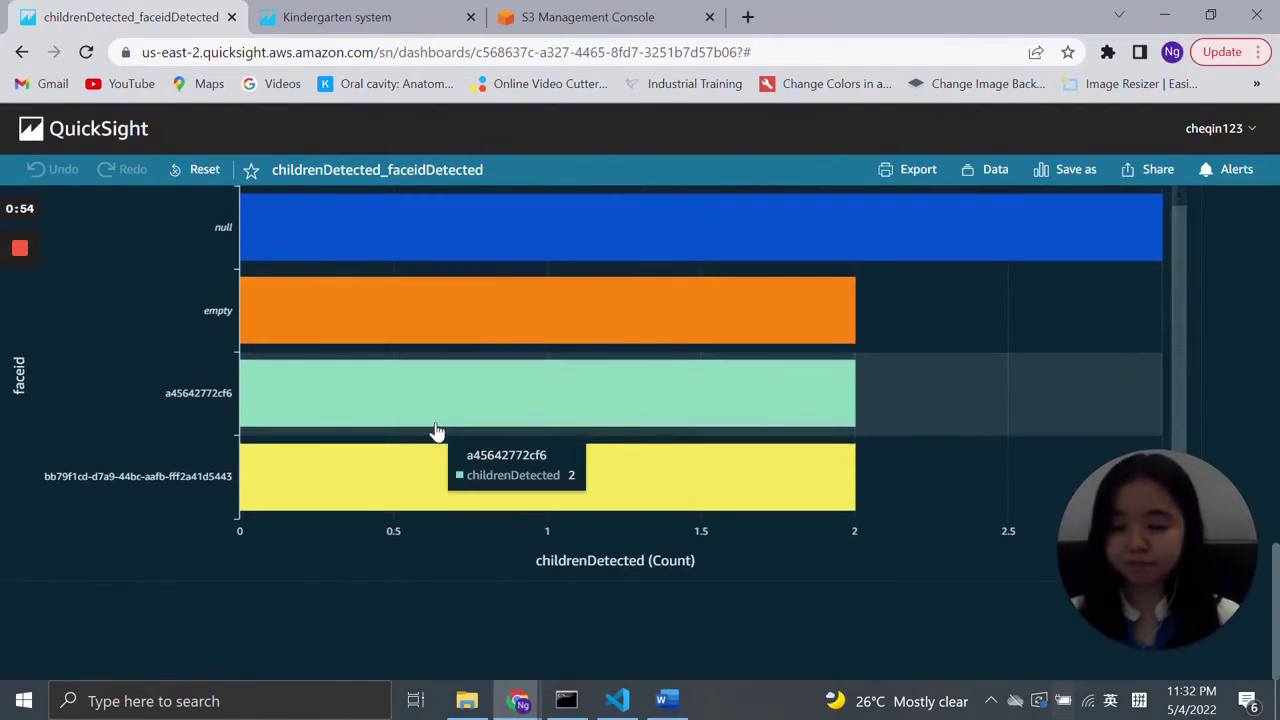
scroll(479, 390, up, 10)
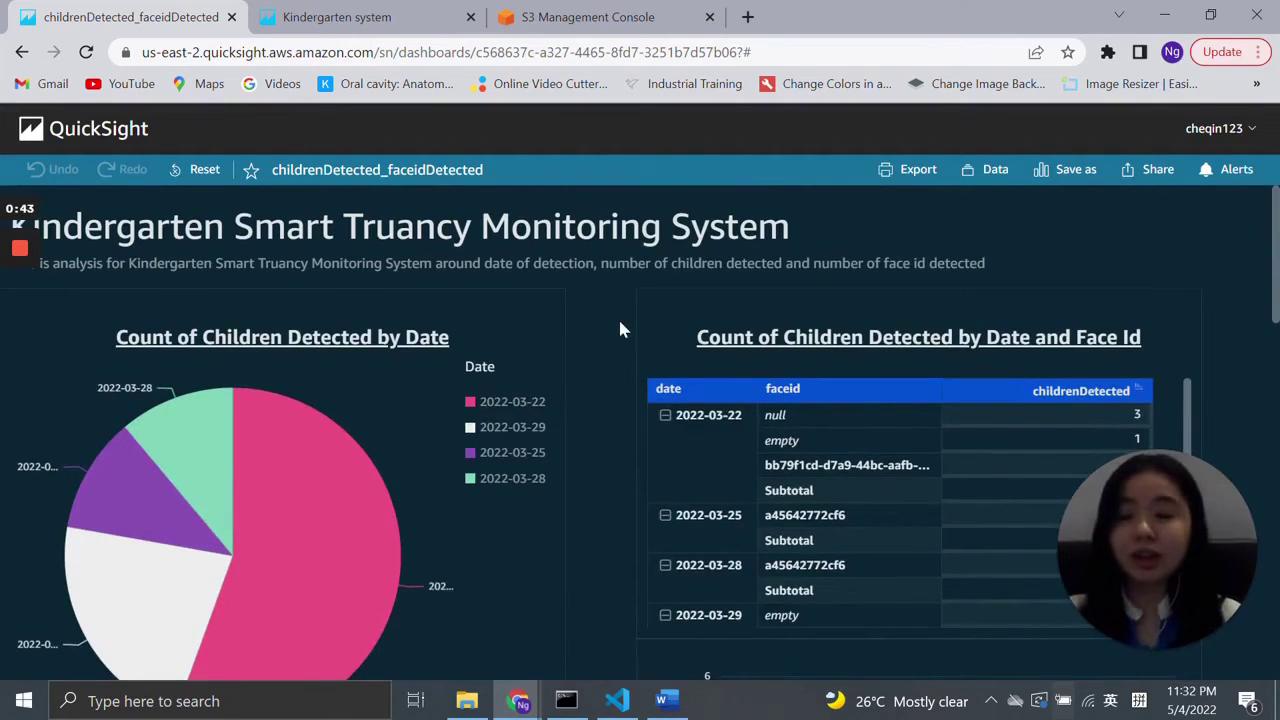
click(600, 18)
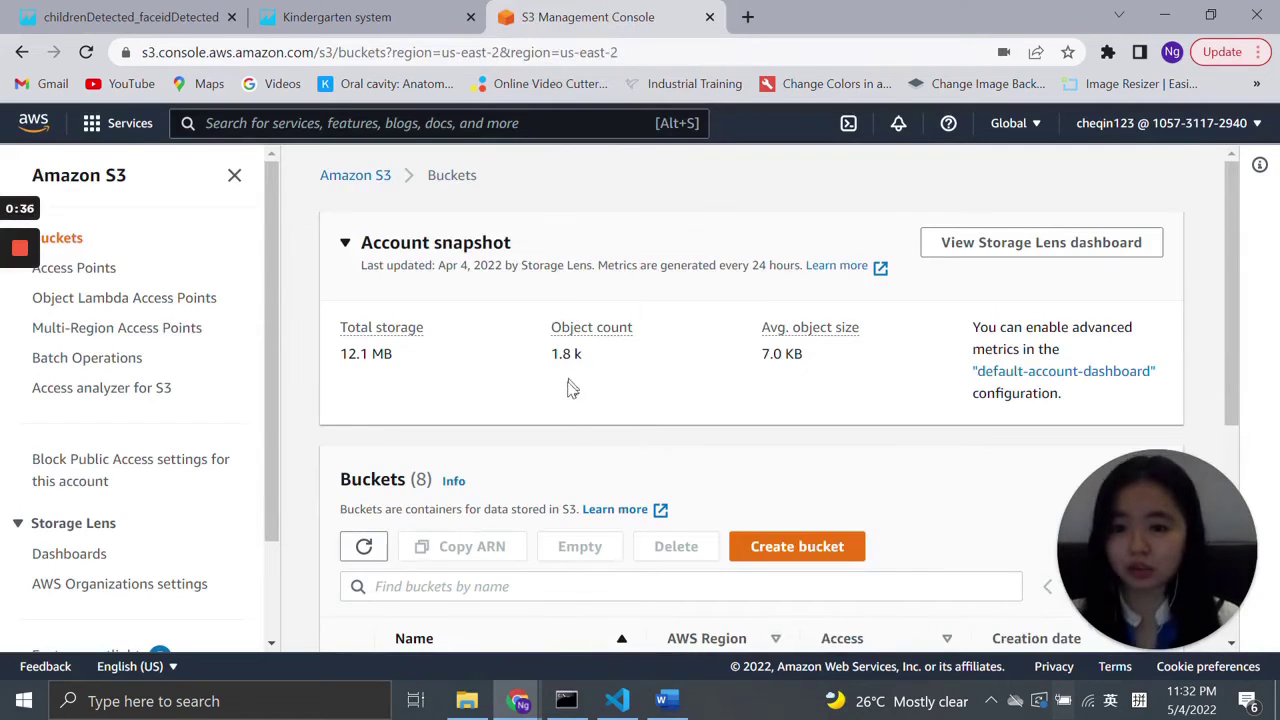
- Upload harry.jpg (70.4 KB) into the kindergarten-upload bucket
scroll(560, 420, down, 2)
scroll(650, 470, down, 2)
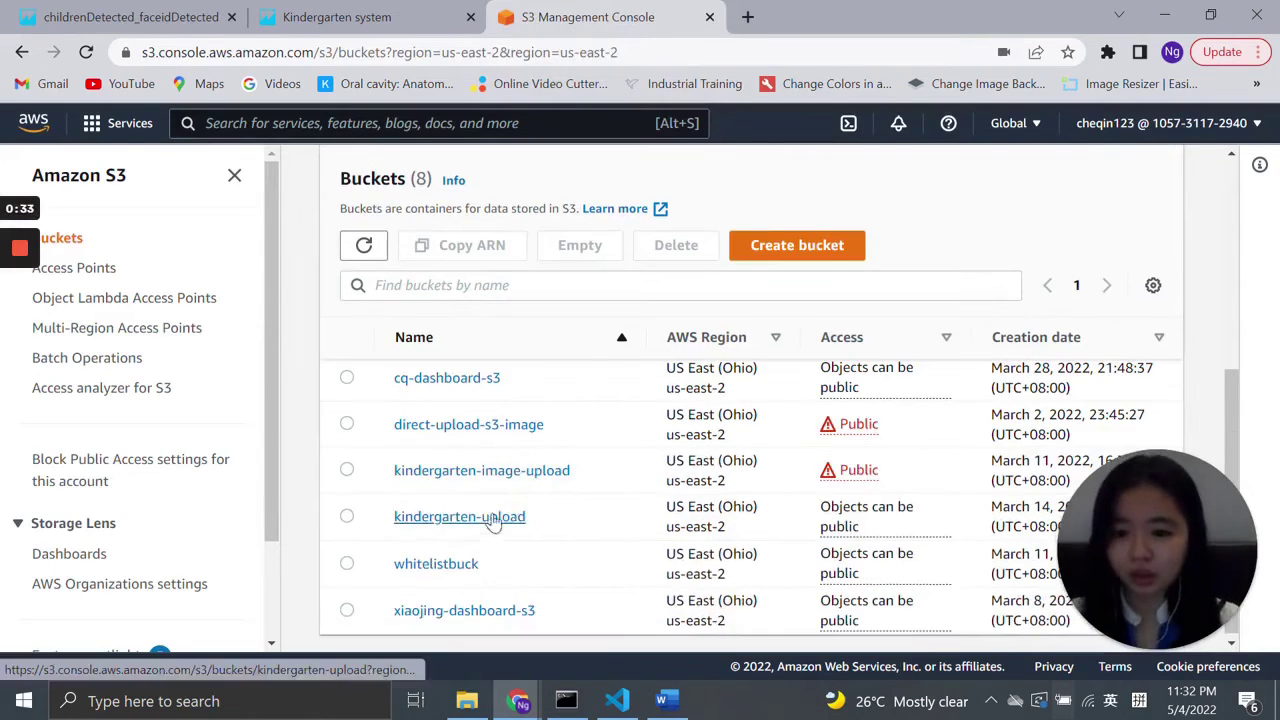
click(457, 517)
scroll(545, 470, down, 2)
click(560, 310)
click(669, 424)
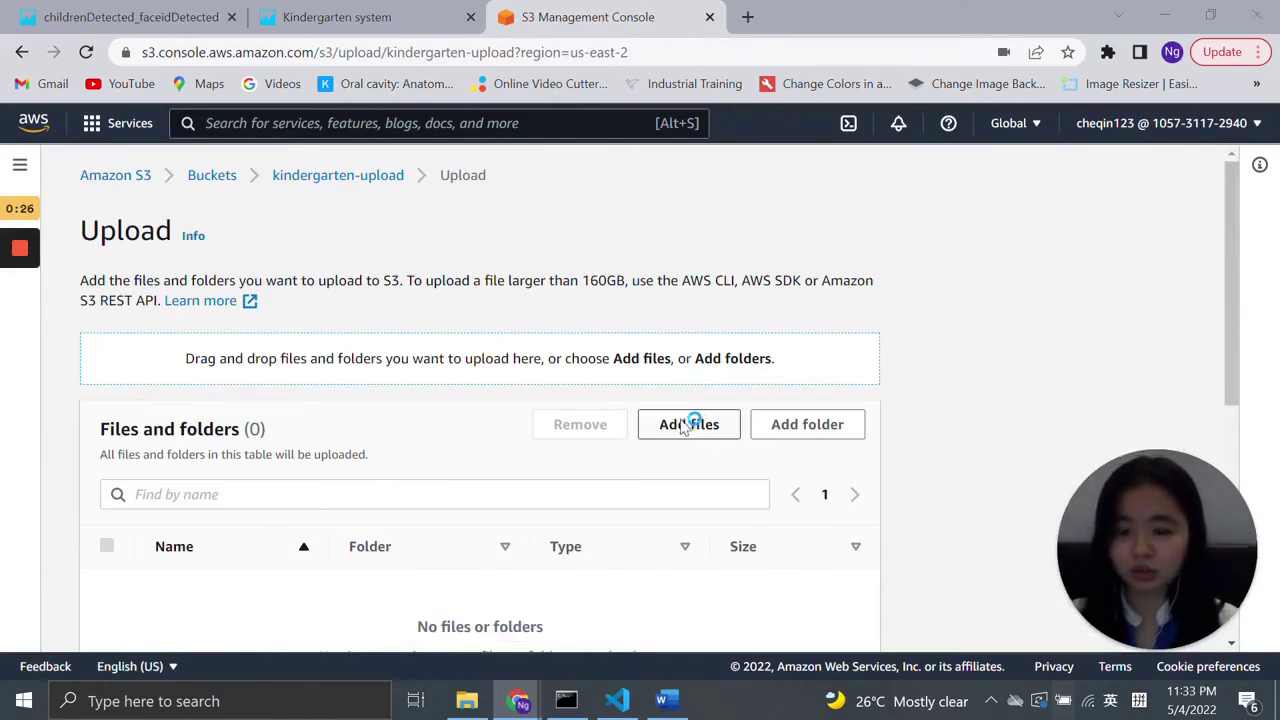
double_click(428, 362)
scroll(757, 517, down, 4)
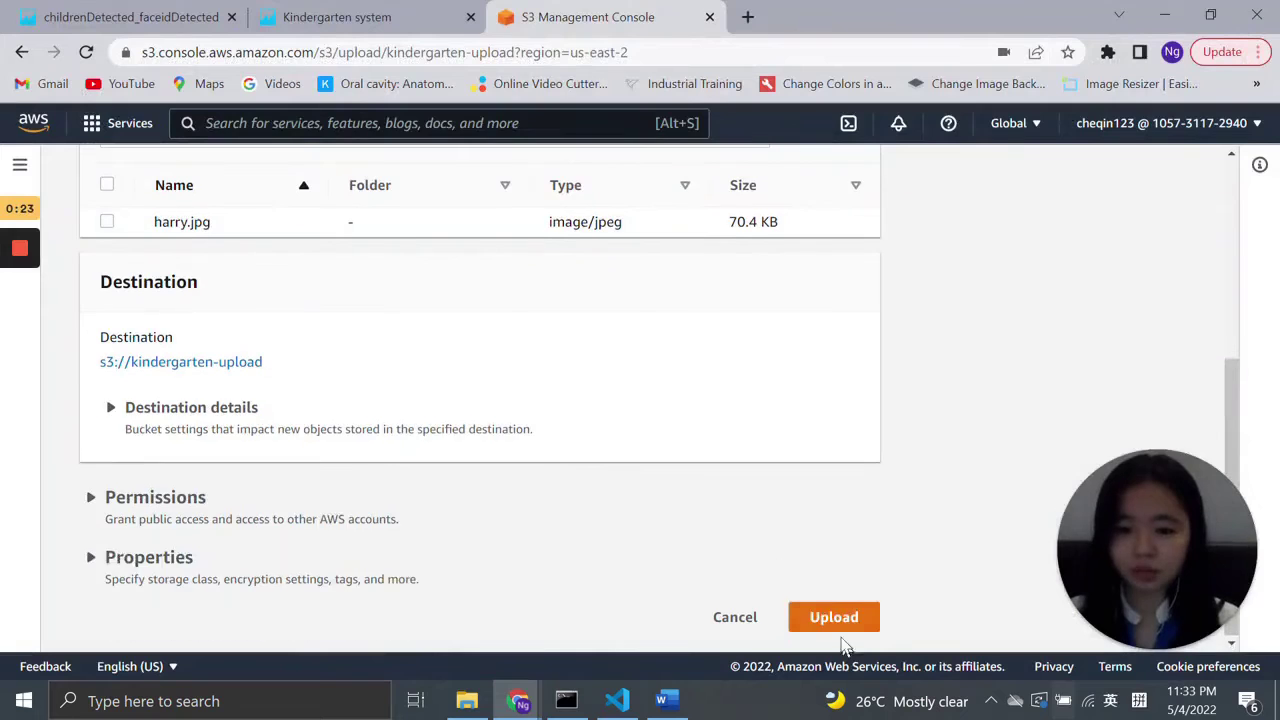
click(836, 617)
scroll(604, 455, down, 3)
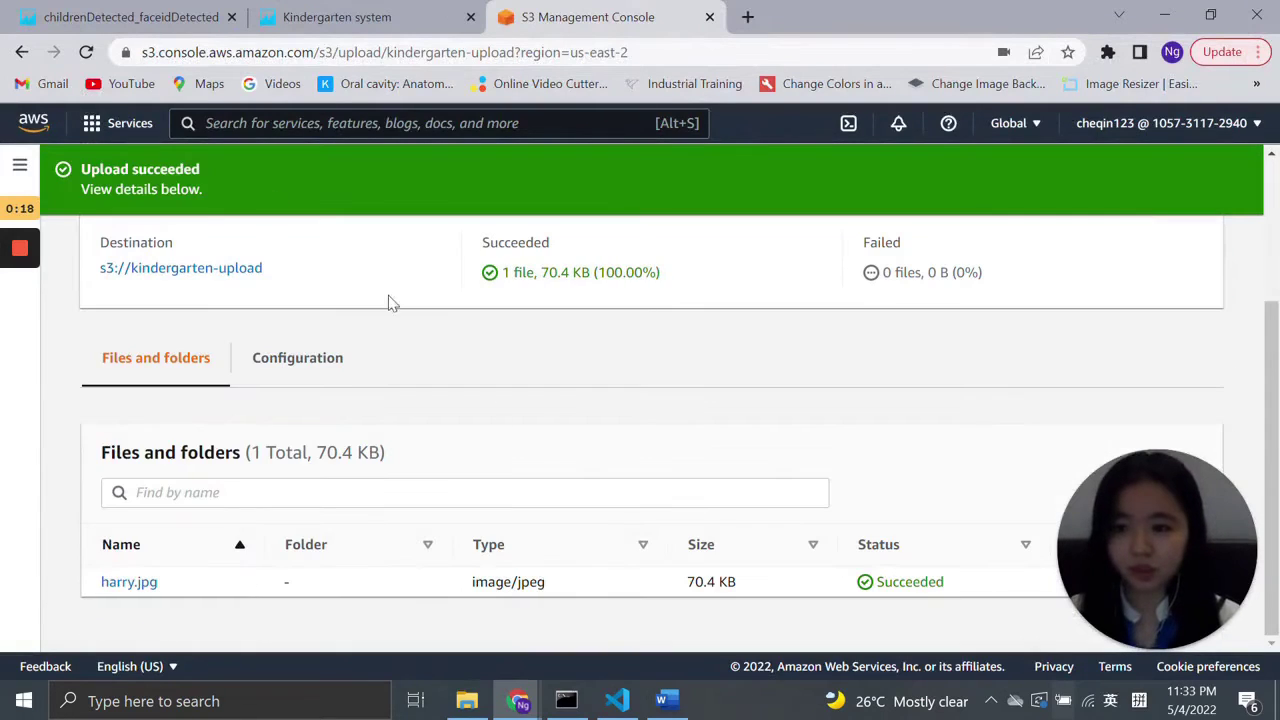
scroll(231, 314, up, 1)
- Reload the QuickSight dashboard and check the pie chart's new 2022-04-05 children-detected slice
click(140, 16)
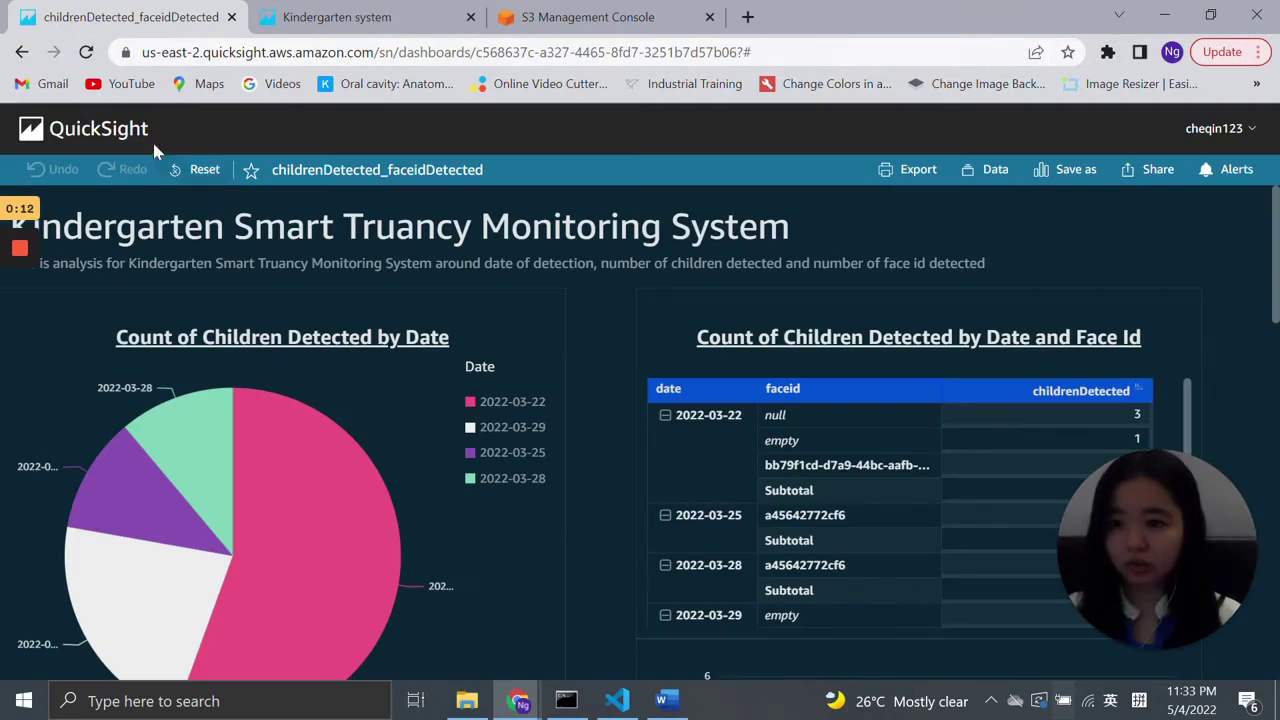
click(86, 52)
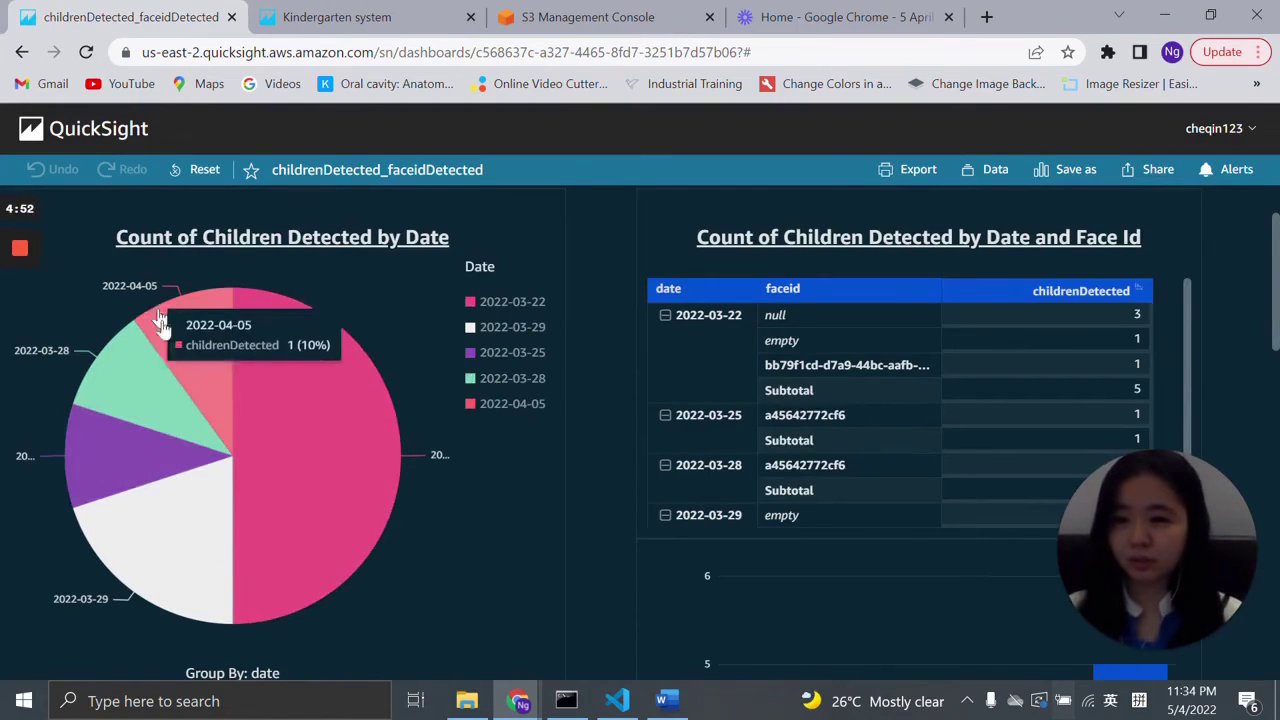
scroll(935, 510, down, 5)
scroll(940, 514, up, 2)
scroll(942, 514, down, 5)
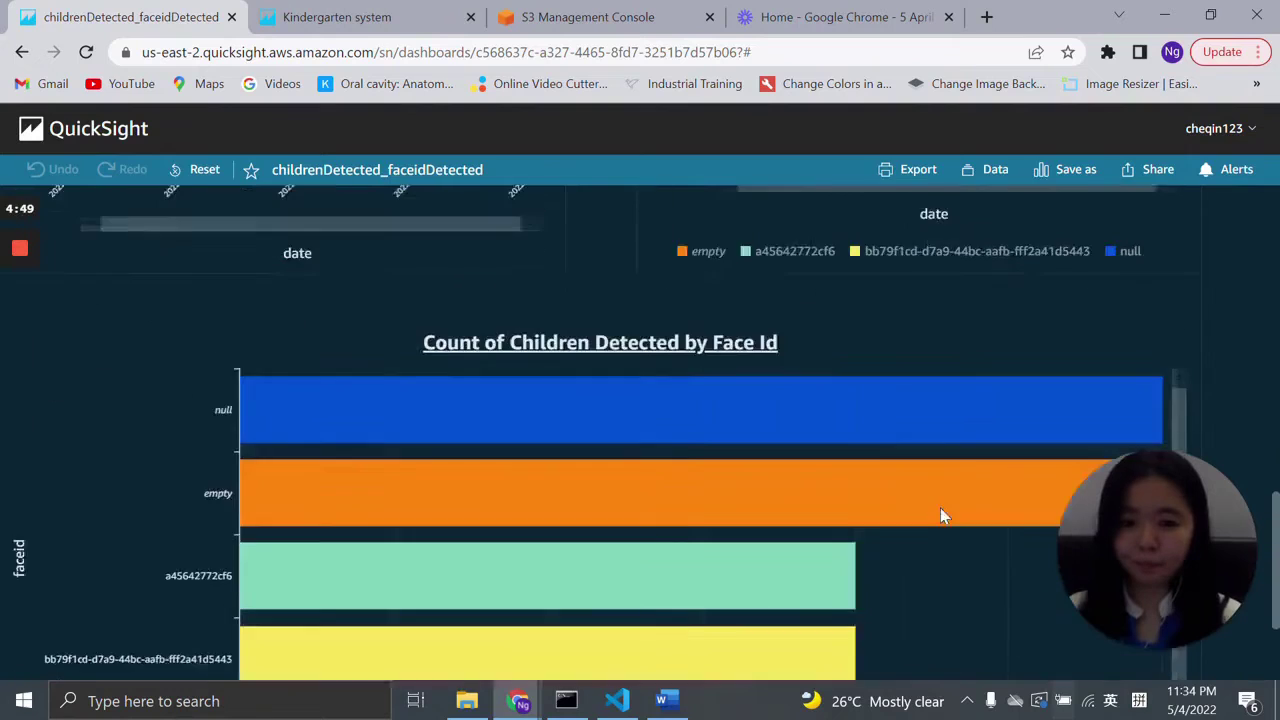
scroll(930, 507, up, 10)
scroll(927, 505, down, 1)
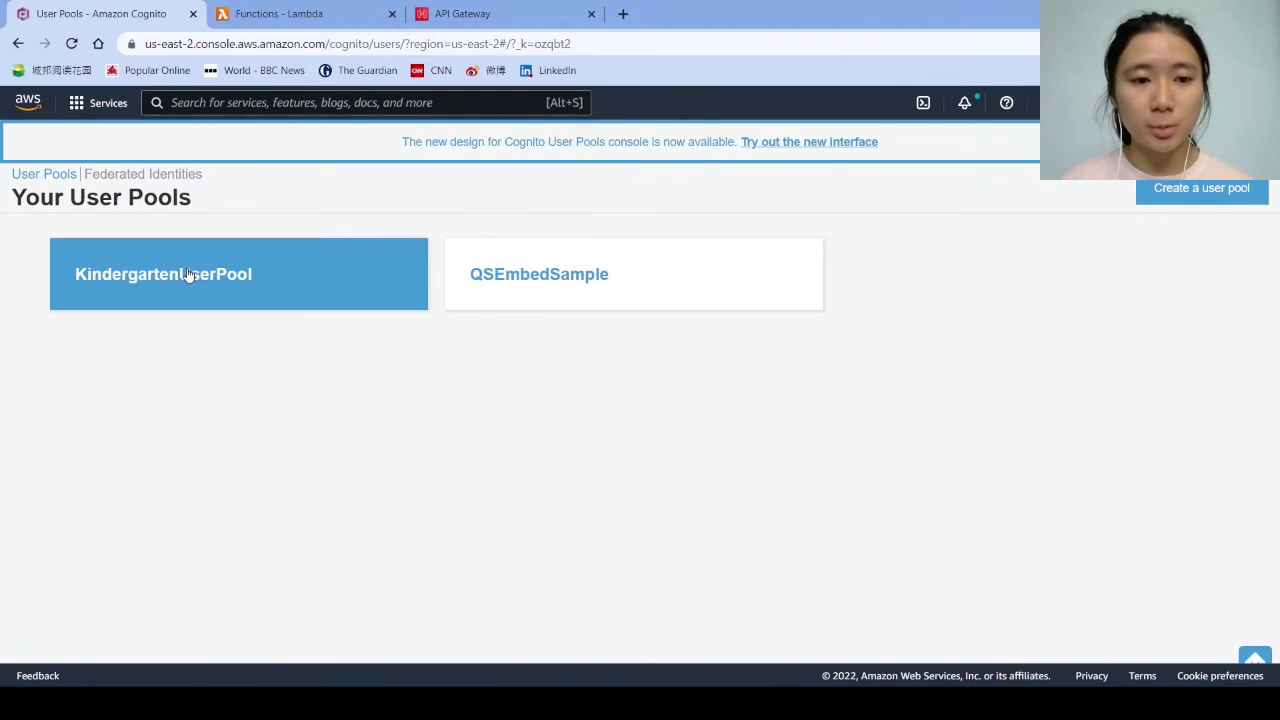
- Open KindergartenUserPool and review the KindergartenApp client's details
click(187, 275)
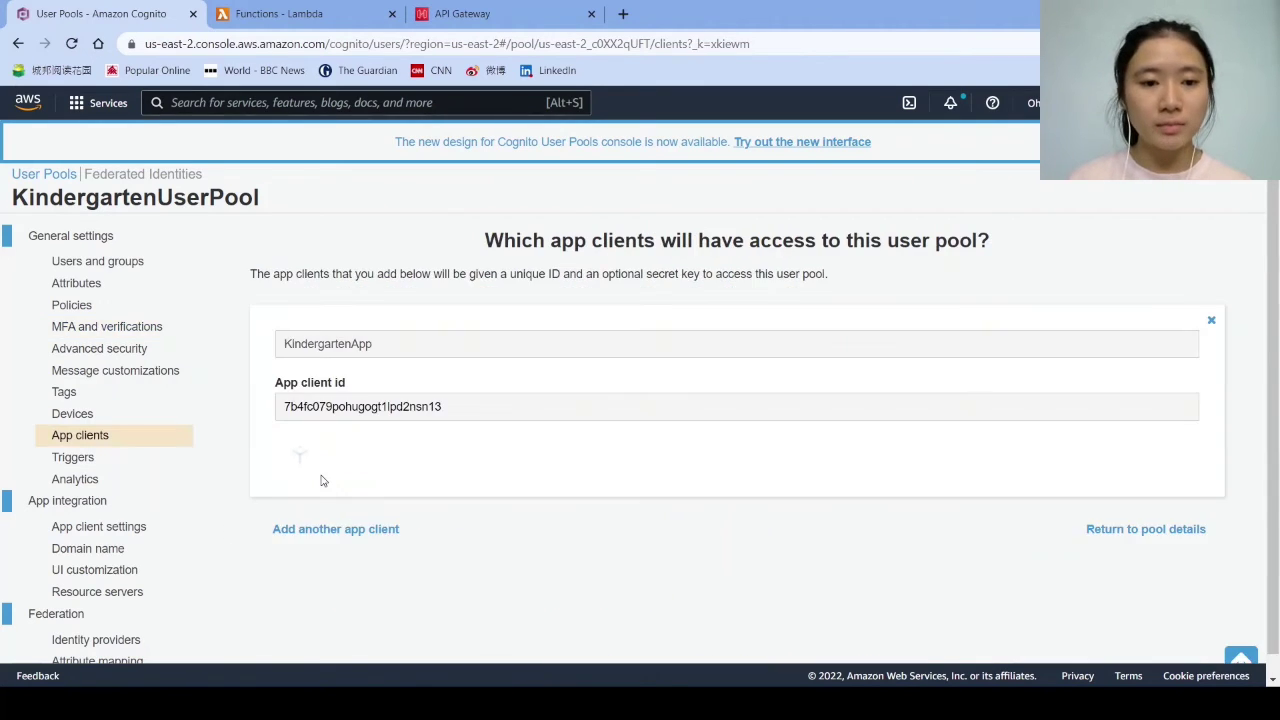
click(300, 455)
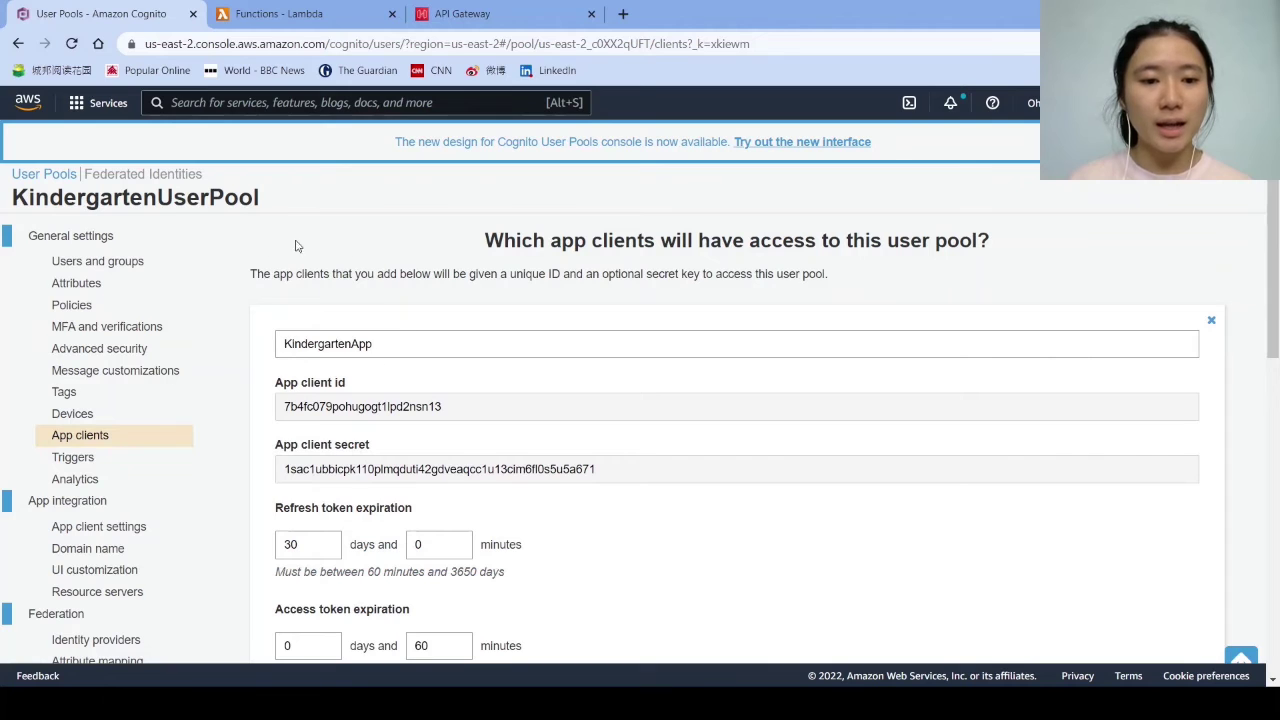
scroll(316, 455, down, 6)
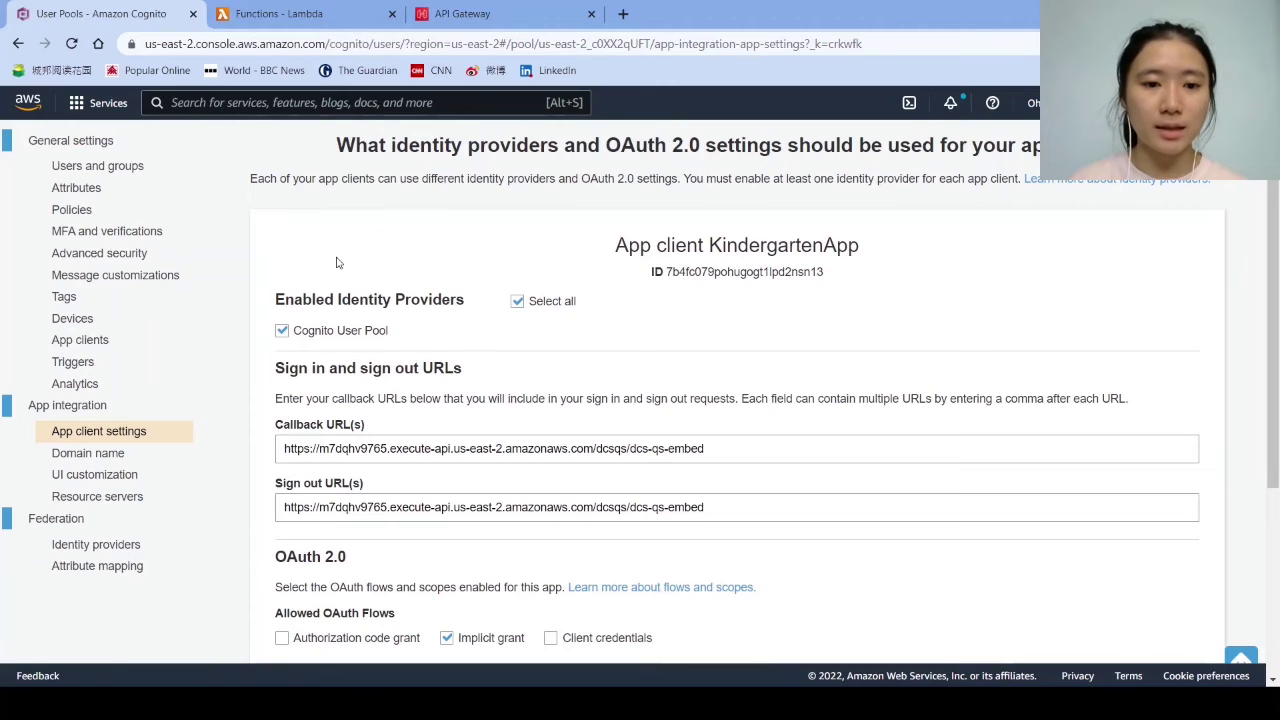
scroll(402, 435, down, 1)
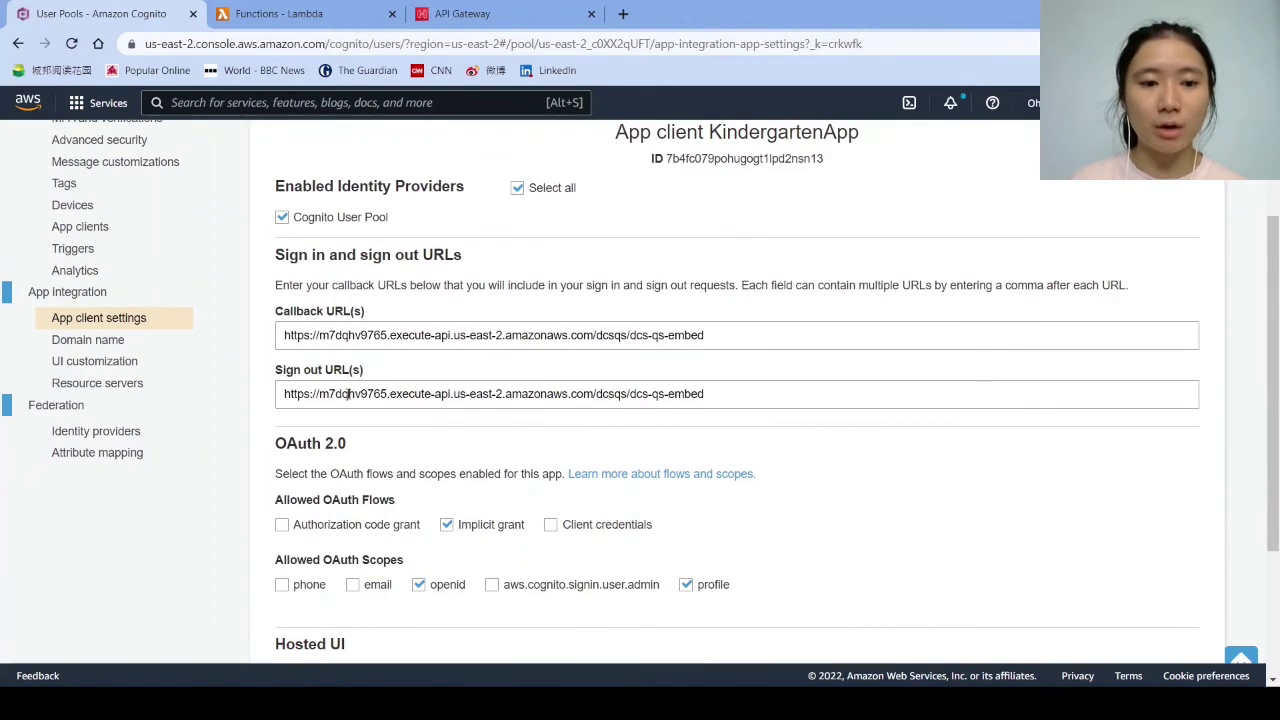
scroll(362, 368, down, 2)
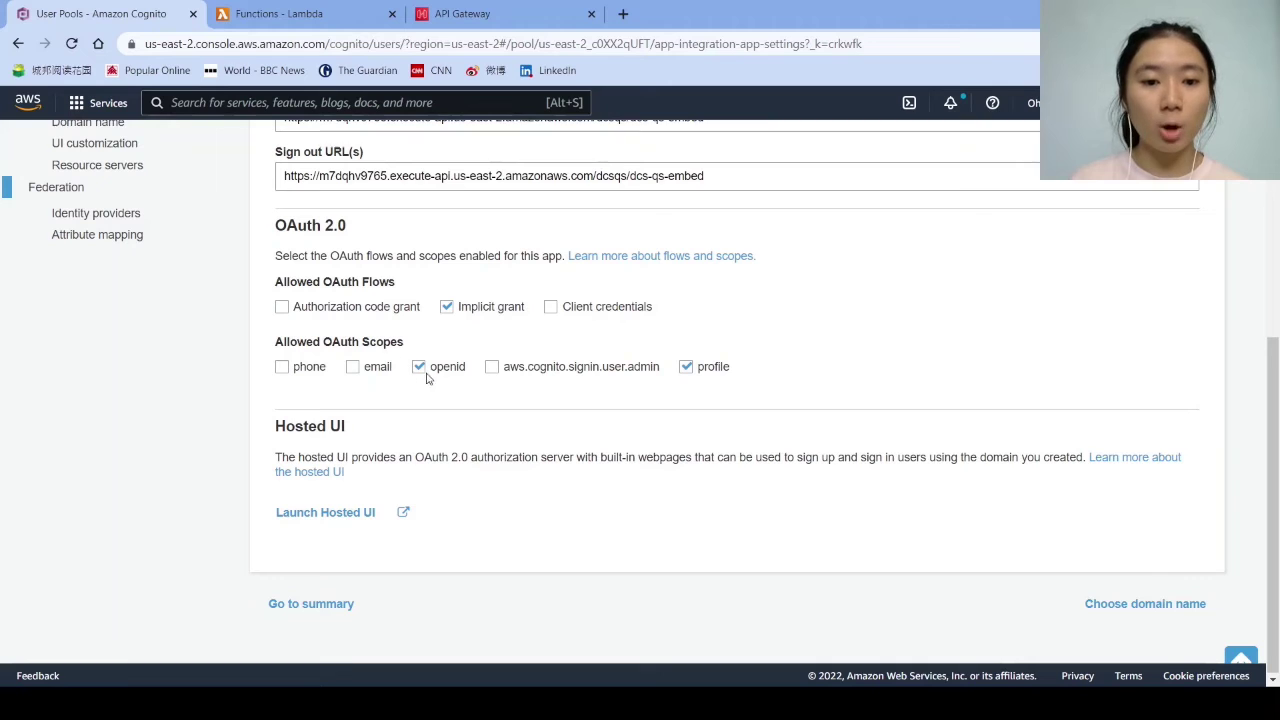
- Check the user pool's domain name settings and view the first user's account details
scroll(581, 387, up, 1)
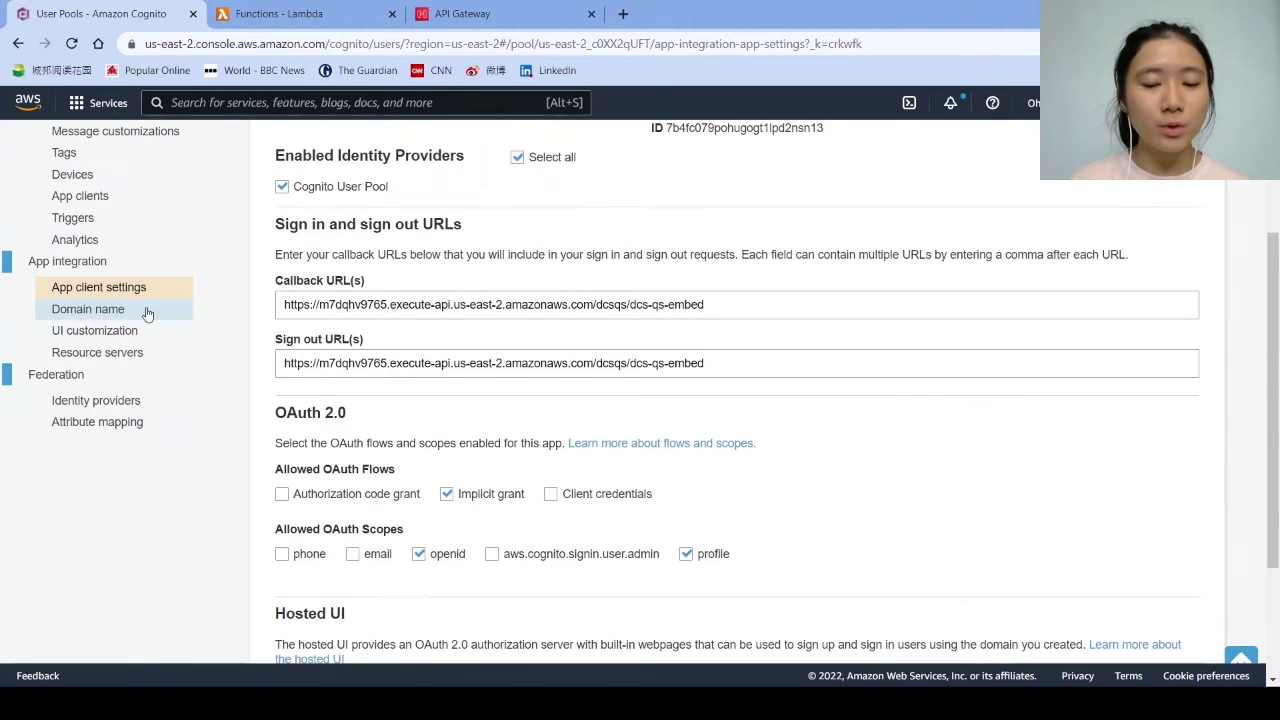
click(88, 307)
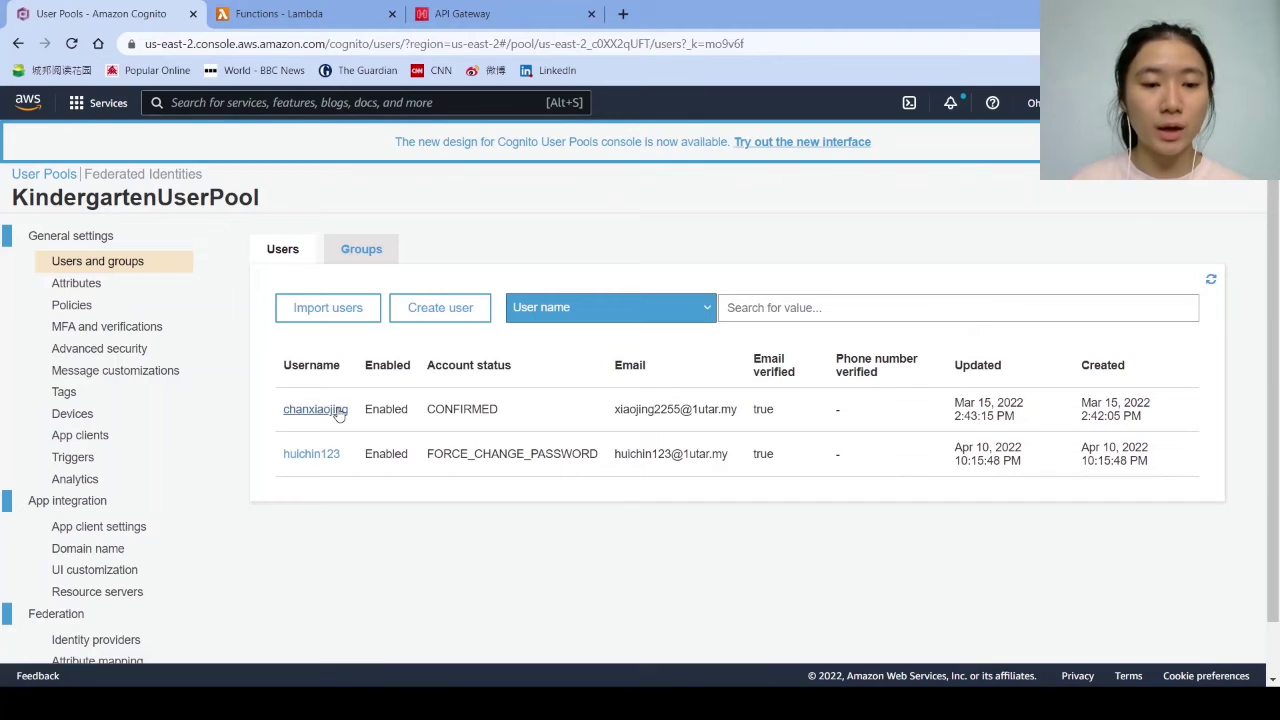
click(338, 412)
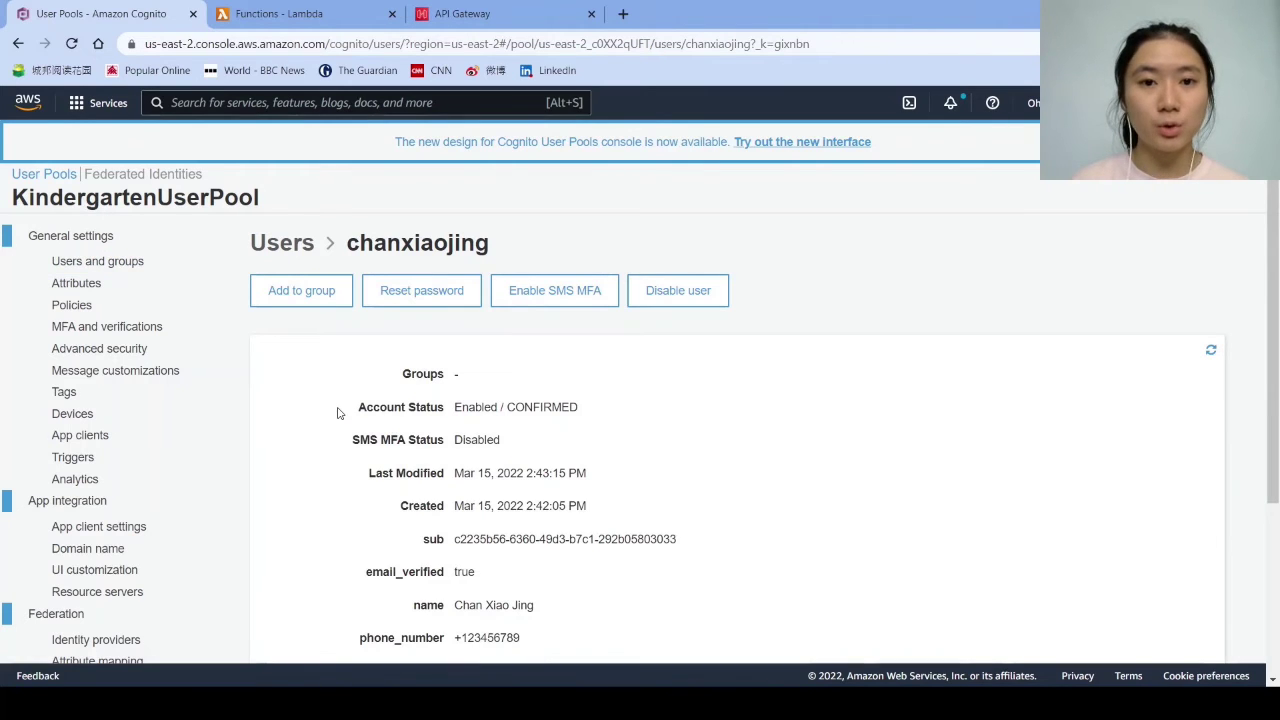
- Open the DCSQSEmbed function in Lambda and bring its lambda_function.py source into view
key(ctrl+Tab)
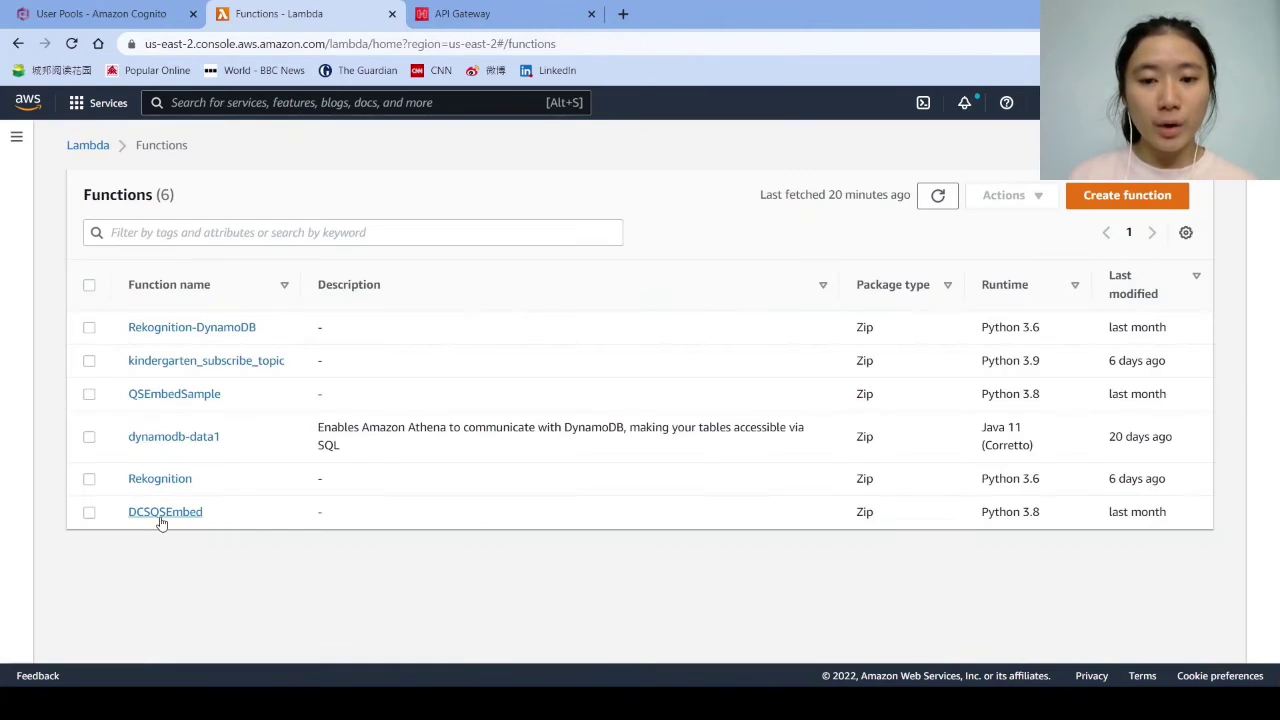
click(161, 518)
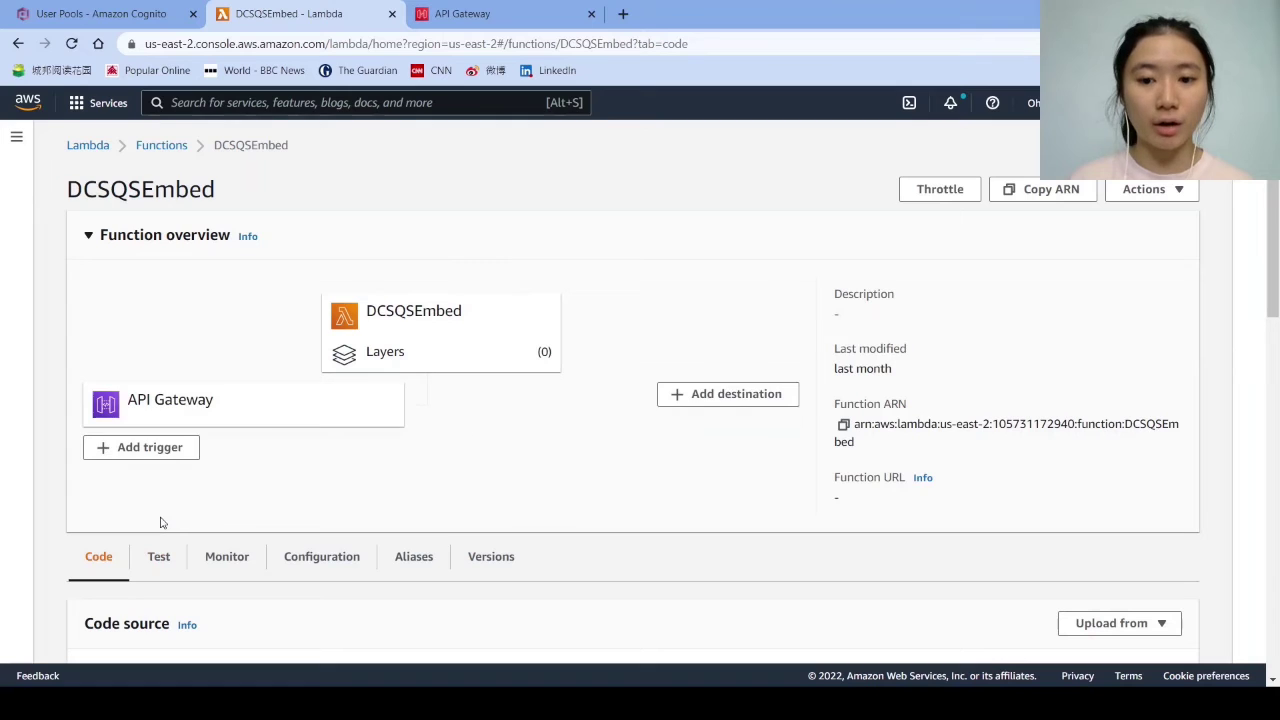
scroll(161, 522, down, 2)
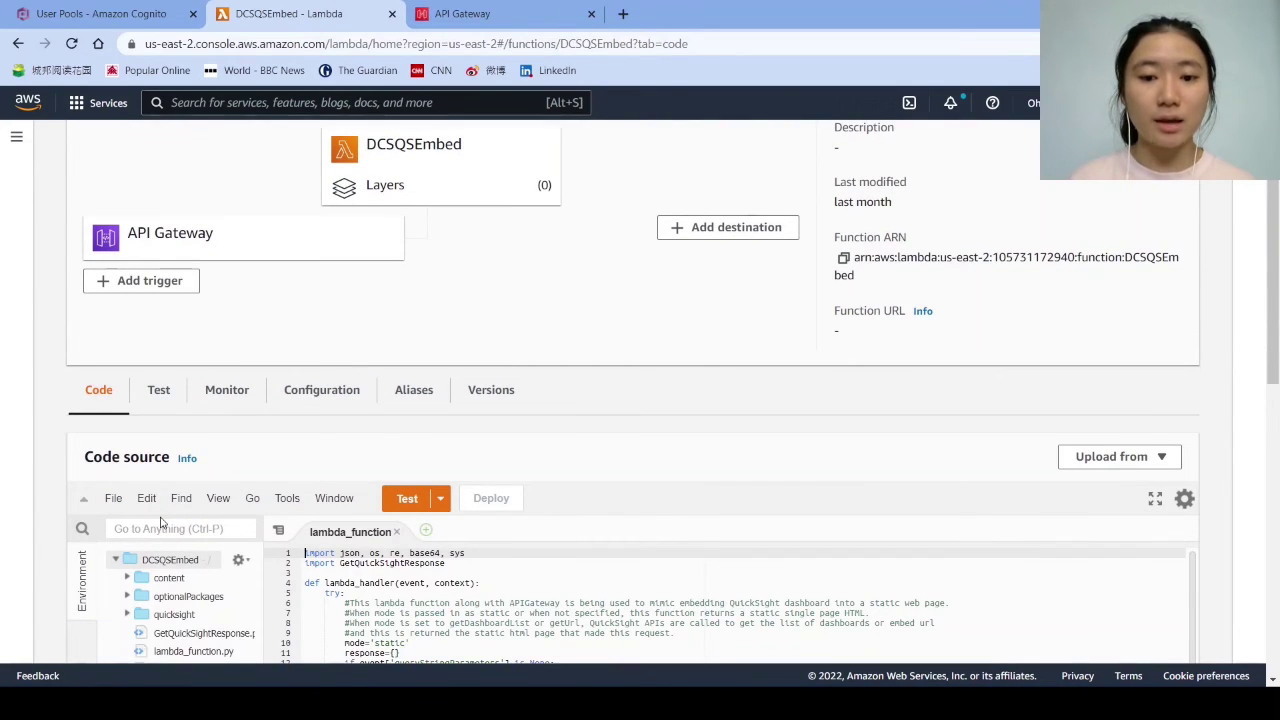
scroll(160, 522, down, 3)
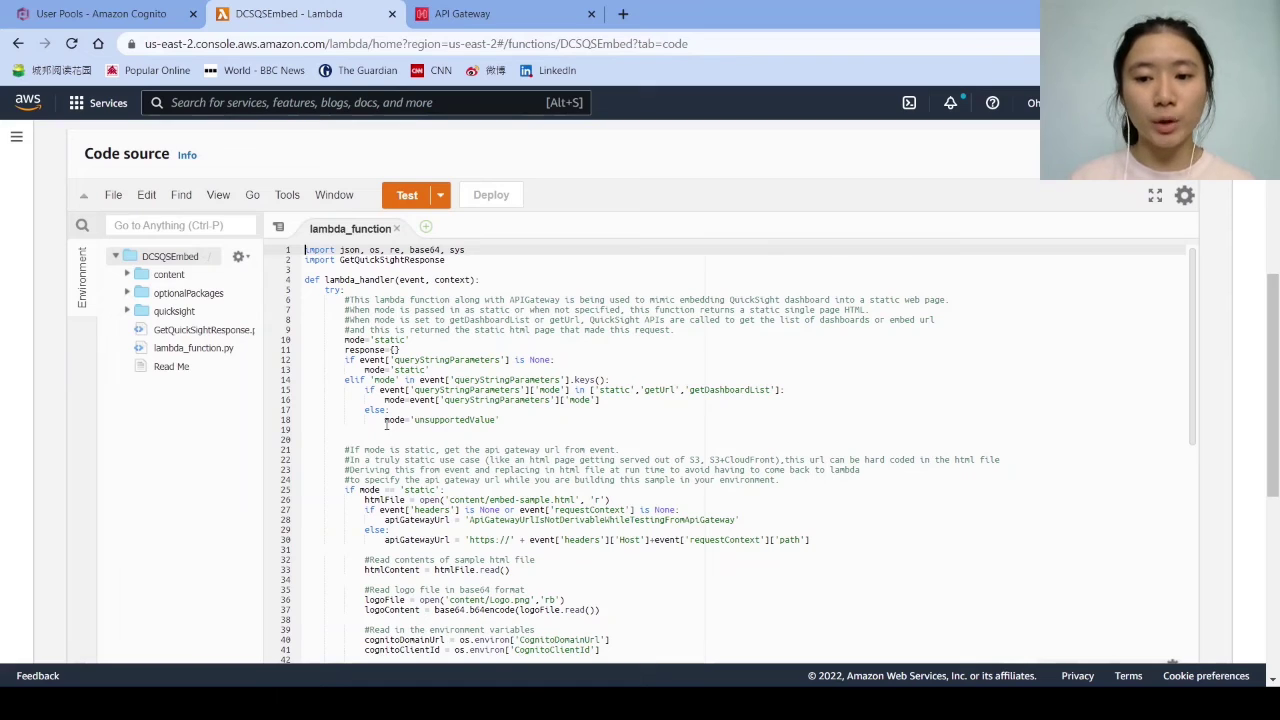